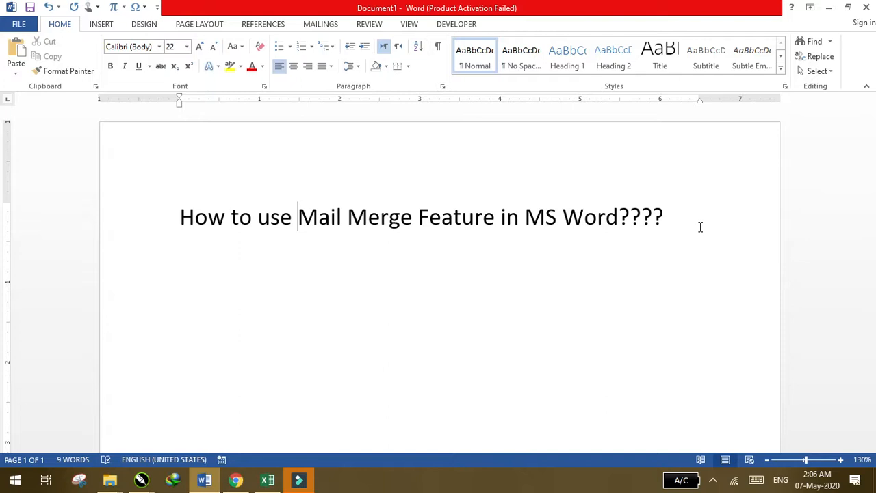
# Highlight the whole title line 'How to use Mail Merge Feature in MS Word????'
pyautogui.click(696, 226)
pyautogui.moveTo(696, 226); pyautogui.dragTo(610, 218)
pyautogui.moveTo(555, 212); pyautogui.dragTo(172, 221)
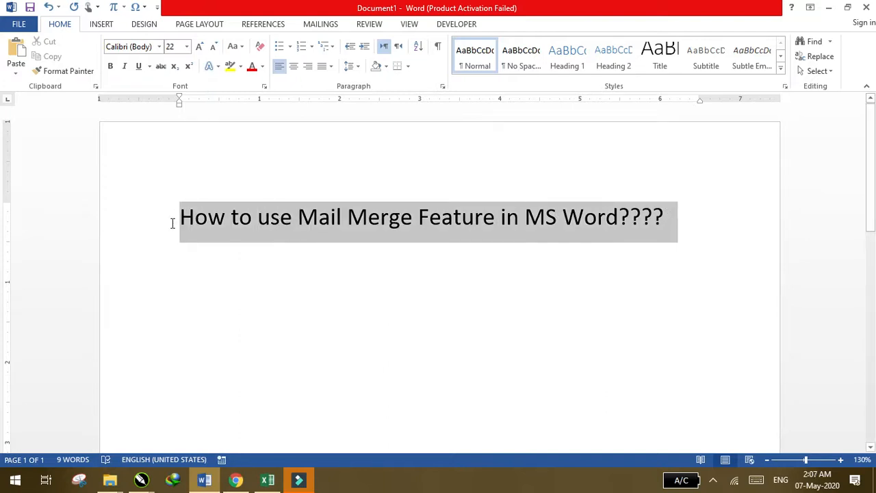
# Delete the old title and browse the Page Layout columns, orientation and margins, leaving them unchanged
pyautogui.press('Delete')
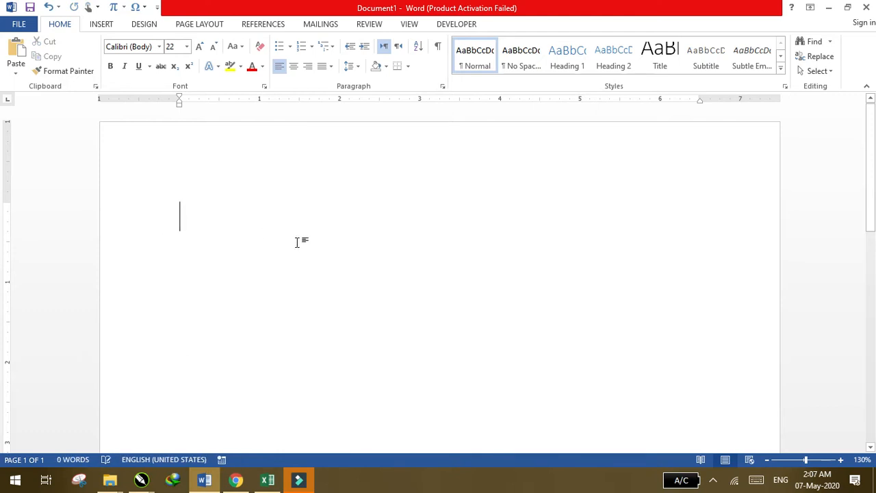
pyautogui.click(190, 29)
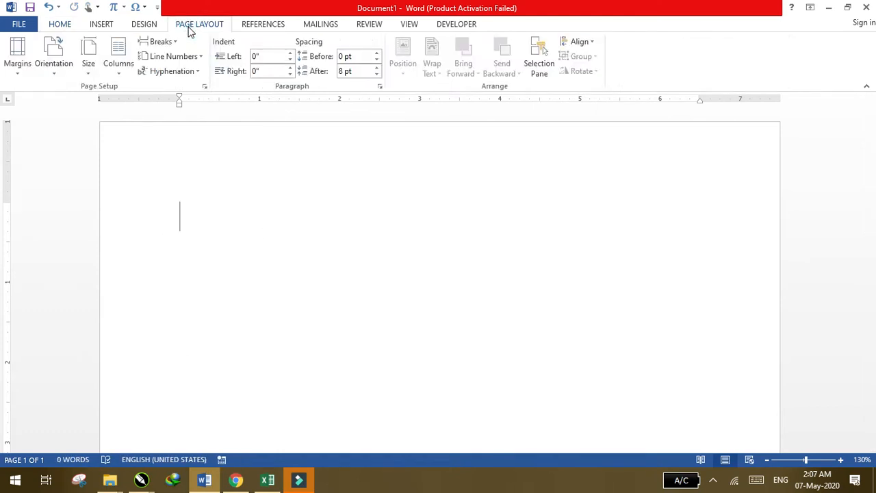
pyautogui.click(129, 70)
pyautogui.click(49, 69)
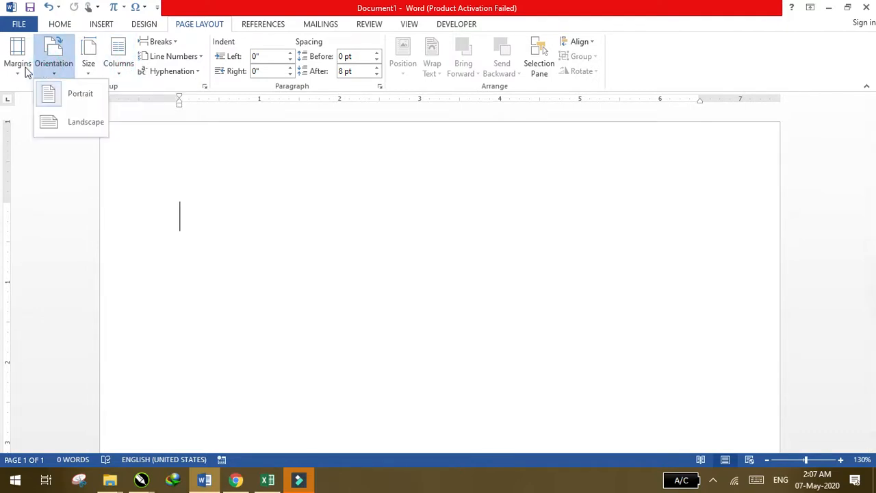
pyautogui.click(17, 56)
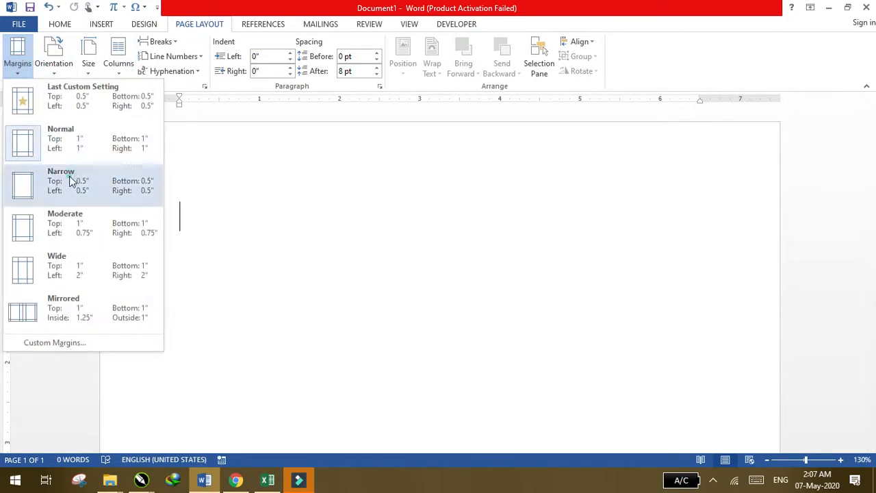
pyautogui.click(223, 159)
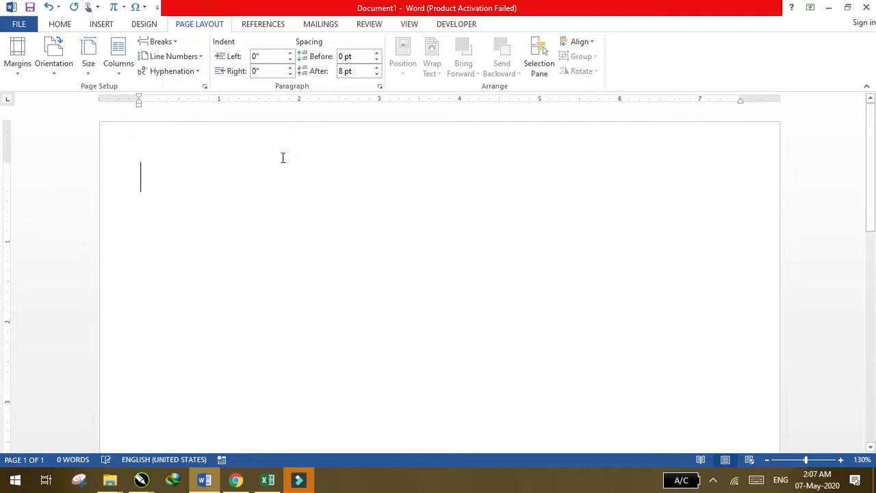
# Set a custom paper height of 5.5 inches so the page fits on screen
pyautogui.click(89, 65)
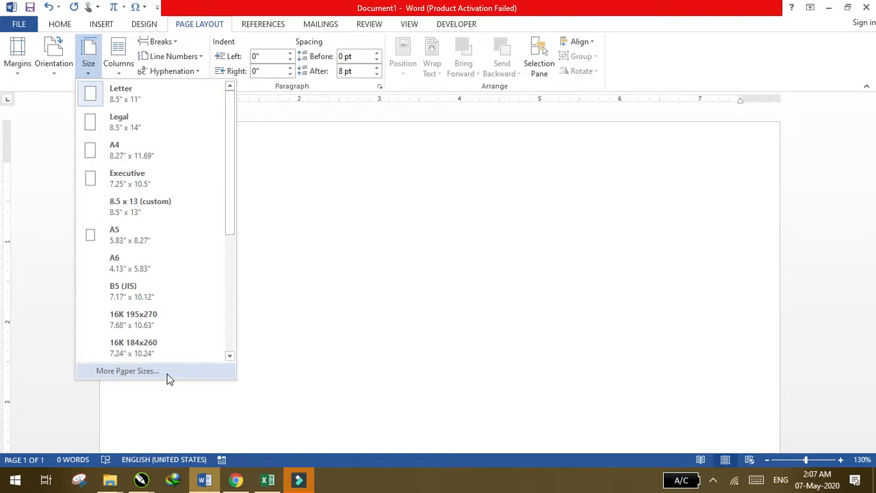
pyautogui.click(137, 371)
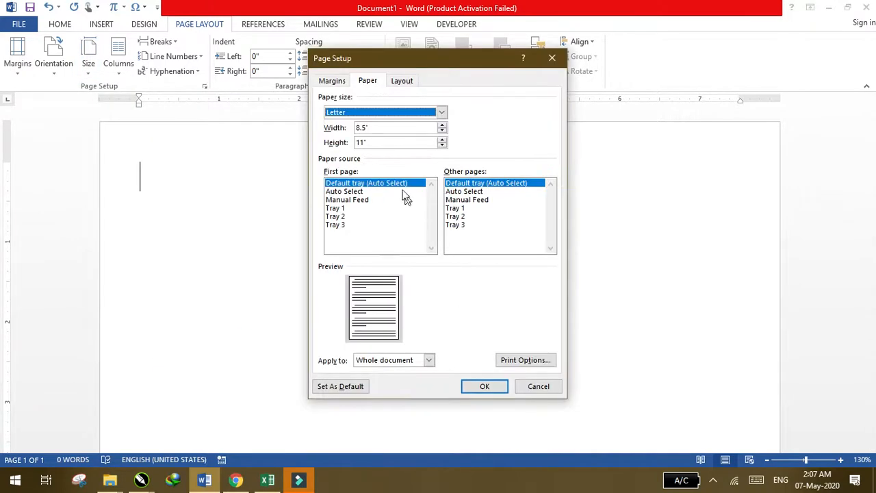
pyautogui.moveTo(384, 145); pyautogui.dragTo(327, 147)
pyautogui.write('5.5')
pyautogui.click(489, 391)
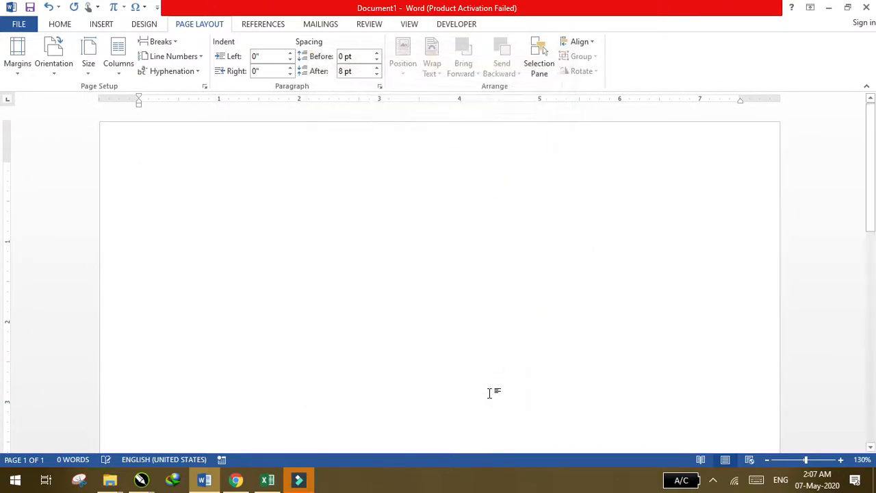
pyautogui.click(768, 460)
pyautogui.click(768, 460)
pyautogui.click(768, 460)
pyautogui.click(768, 460)
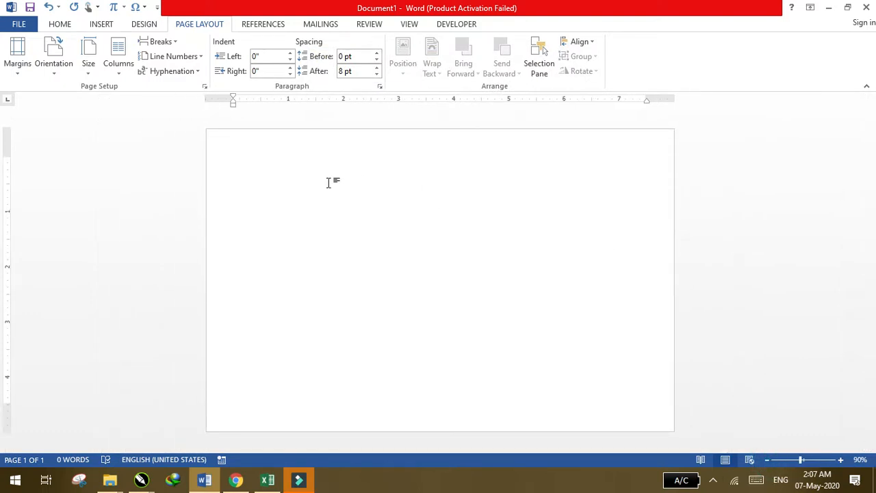
# Type the heading 'Student Bio-Data Form' and start a new line below it
pyautogui.write('Student Bio-Data Form')
pyautogui.press('Return')
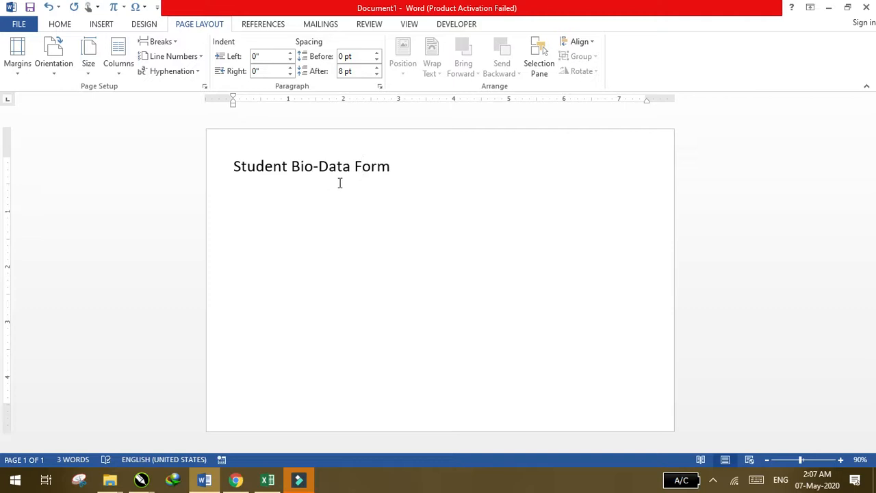
# Make the heading centred, bold and underlined
pyautogui.moveTo(398, 168); pyautogui.dragTo(228, 157)
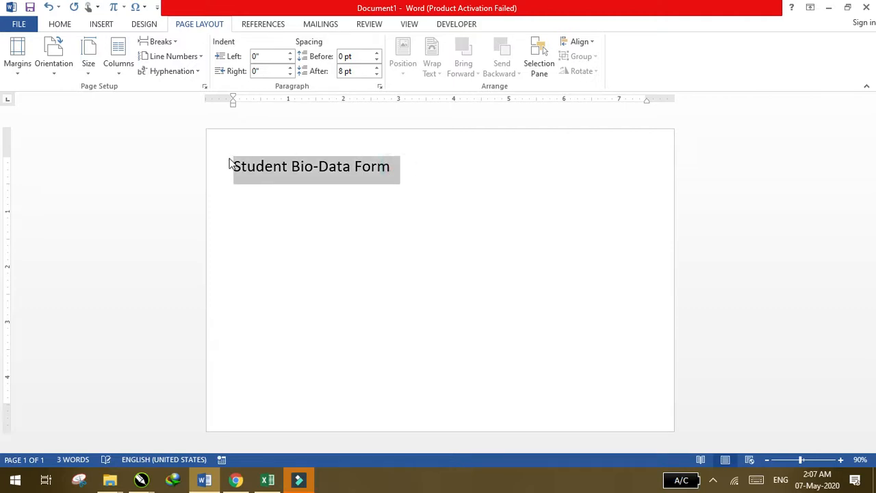
pyautogui.hotkey('ctrl', 'e')
pyautogui.hotkey('ctrl', 'b')
pyautogui.hotkey('ctrl', 'u')
pyautogui.click(351, 214)
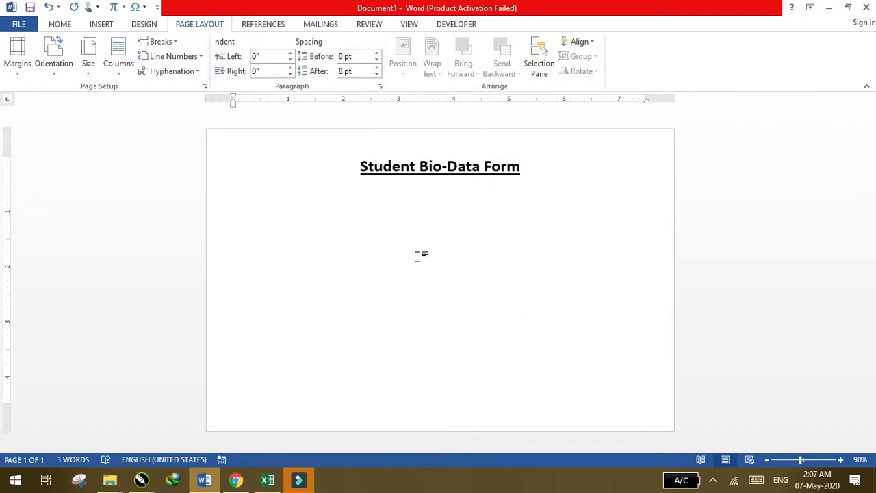
# Add the labels 'Student Name:', 'Father Name:' and 'Registration Number:' on separate lines
pyautogui.press('Return')
pyautogui.write('Student Name:')
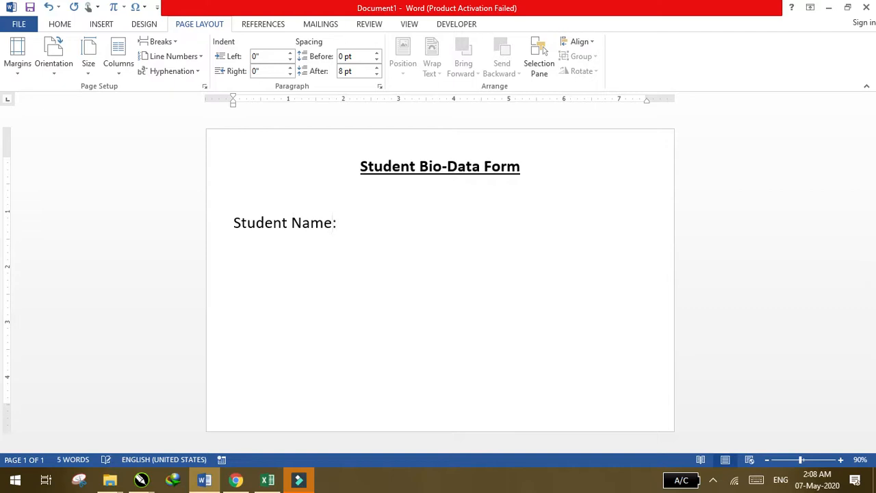
pyautogui.press('Return')
pyautogui.write('Father Name:')
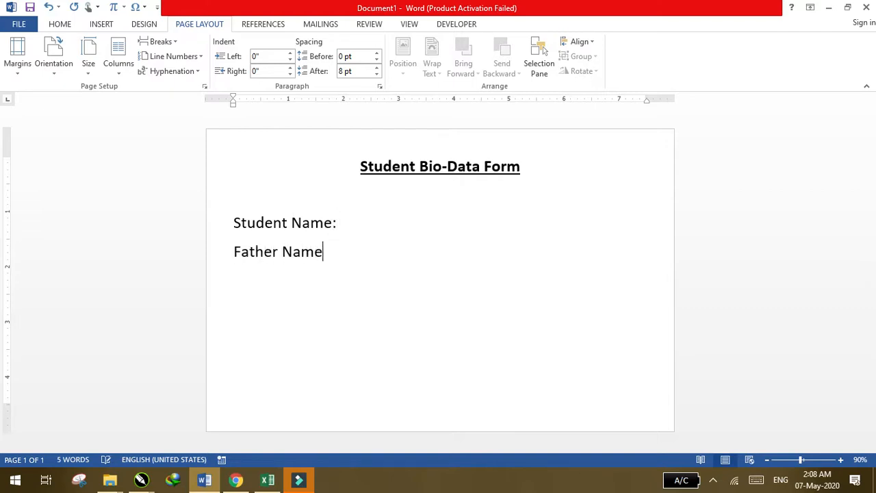
pyautogui.press('Return')
pyautogui.write('Registration MNu')
pyautogui.press('BackSpace')
pyautogui.press('BackSpace')
pyautogui.press('BackSpace')
pyautogui.press('BackSpace')
pyautogui.write('Numb')
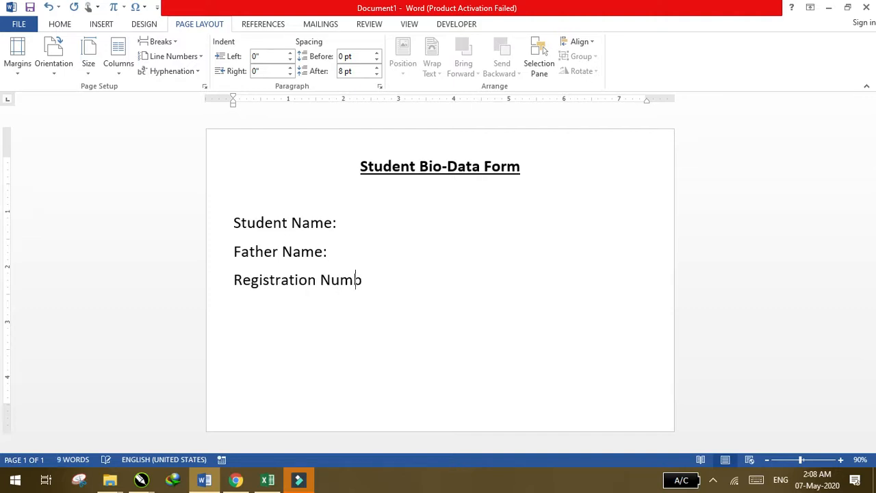
pyautogui.write('er:')
# Add the 'Class:' and 'Blood group:' labels, leaving the line after them empty
pyautogui.press('Return')
pyautogui.write('Class')
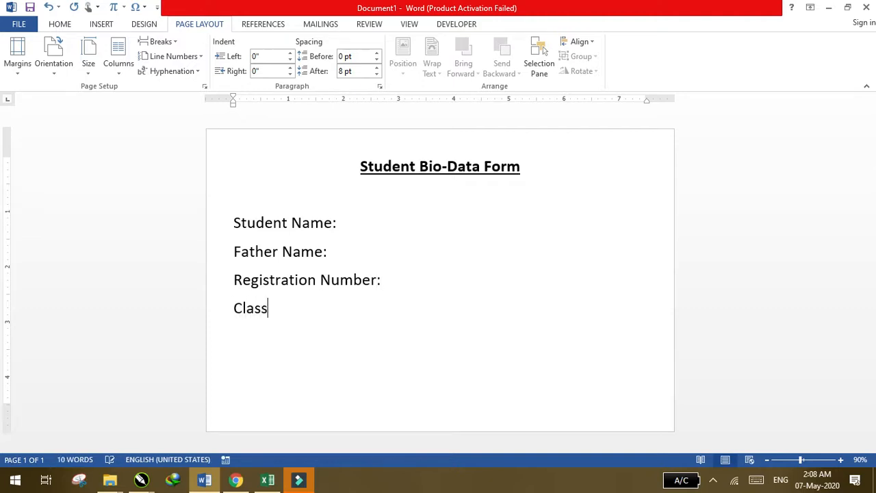
pyautogui.write(':')
pyautogui.press('Return')
pyautogui.write('Blood group:')
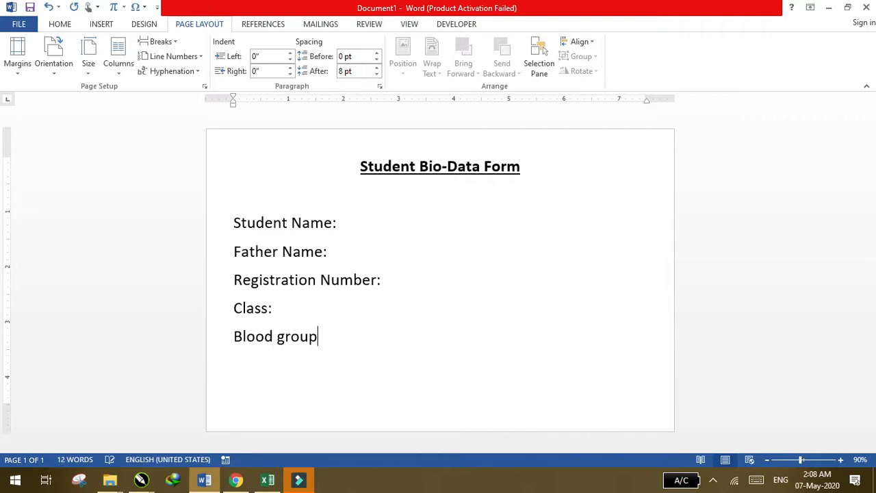
pyautogui.press('Return')
pyautogui.write('Fee')
pyautogui.press('BackSpace')
pyautogui.press('BackSpace')
pyautogui.press('BackSpace')
pyautogui.write('Mp')
pyautogui.press('BackSpace')
pyautogui.write('o')
pyautogui.press('BackSpace')
pyautogui.press('BackSpace')
# Apply the Baskerville Old Face font to the title and all labels
pyautogui.moveTo(350, 360); pyautogui.dragTo(260, 144)
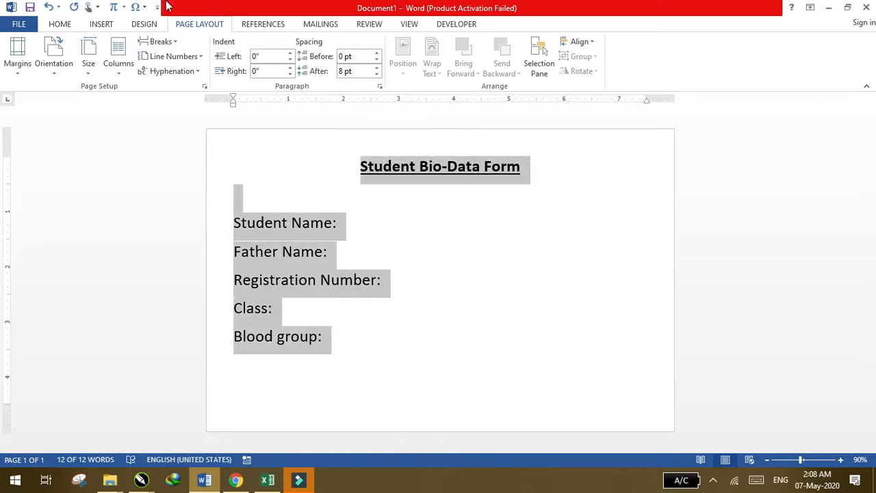
pyautogui.click(59, 24)
pyautogui.click(122, 48)
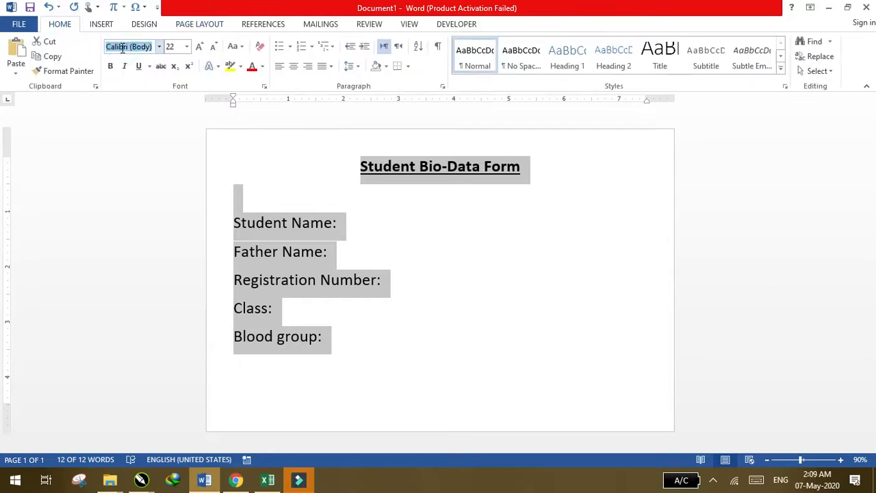
pyautogui.write('Baskerville Old Face')
pyautogui.press('Return')
# Check the spacing under the title, select the field labels, and switch to Excel
pyautogui.click(362, 222)
pyautogui.click(335, 205)
pyautogui.press('Return')
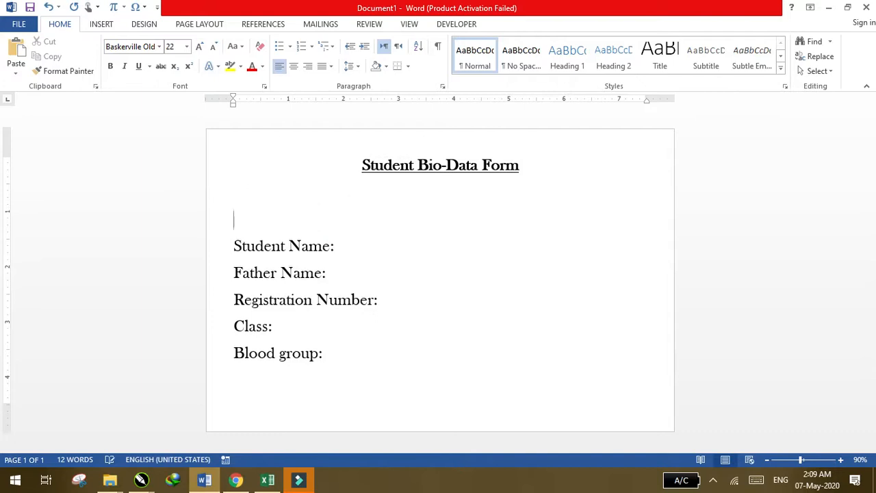
pyautogui.press('BackSpace')
pyautogui.click(481, 304)
pyautogui.moveTo(233, 245); pyautogui.dragTo(268, 354)
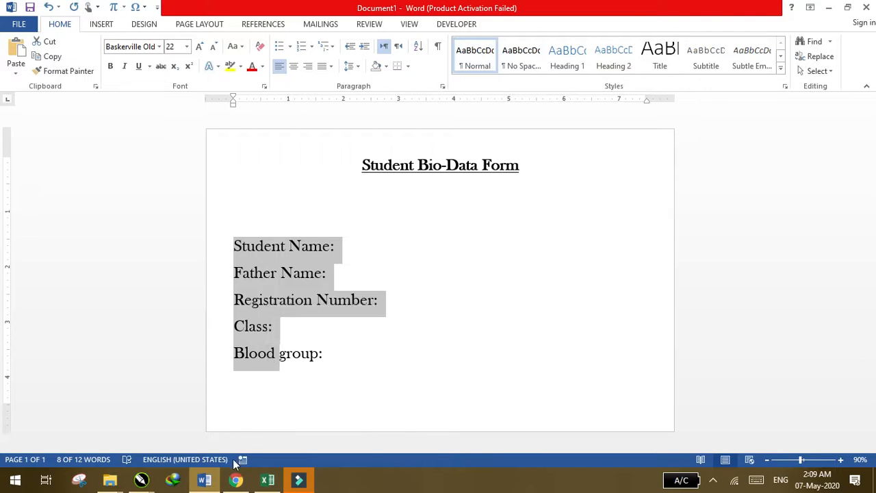
pyautogui.click(264, 482)
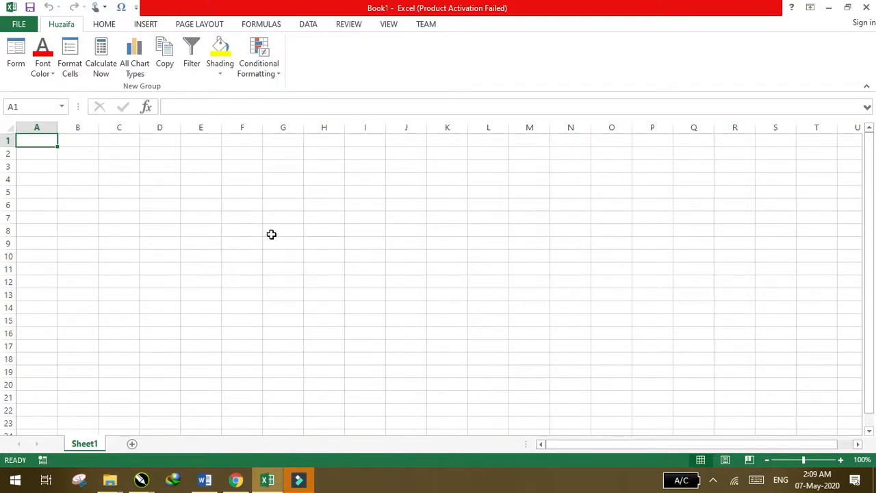
# Enter the headings Student Name, Father Name, Registration Number, Class and Fee across row 1
pyautogui.write('Student Name')
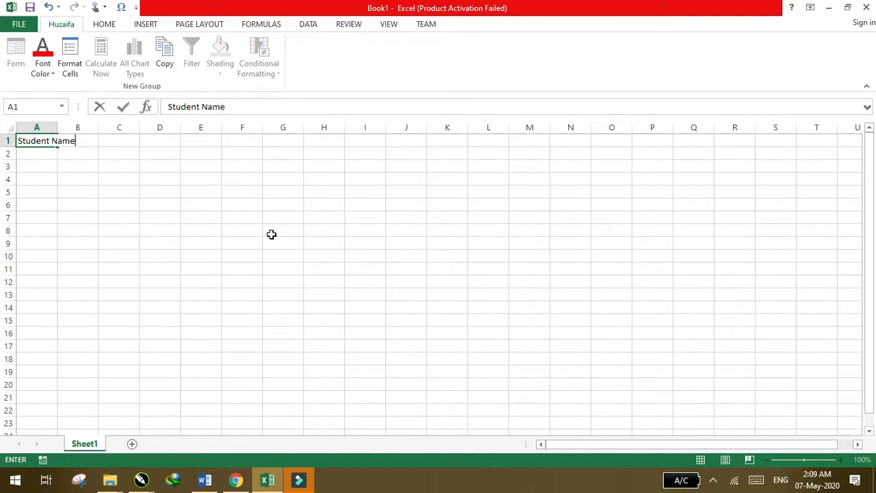
pyautogui.press('Tab')
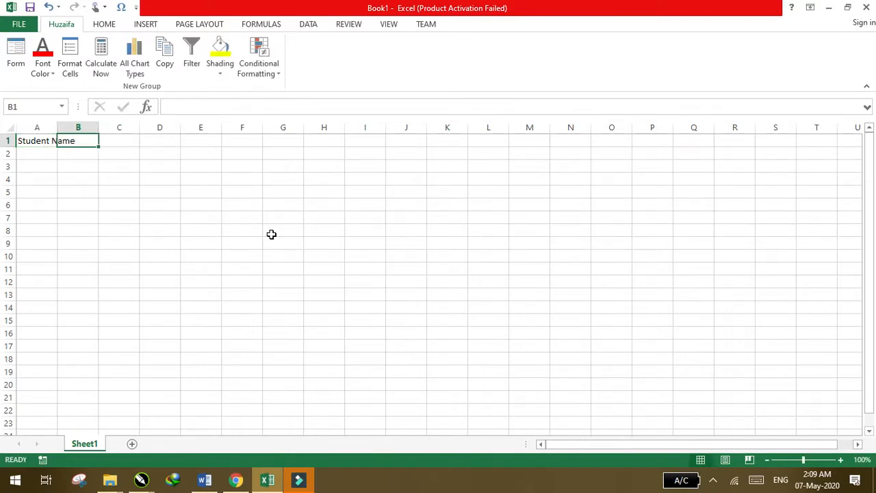
pyautogui.write('Father Name')
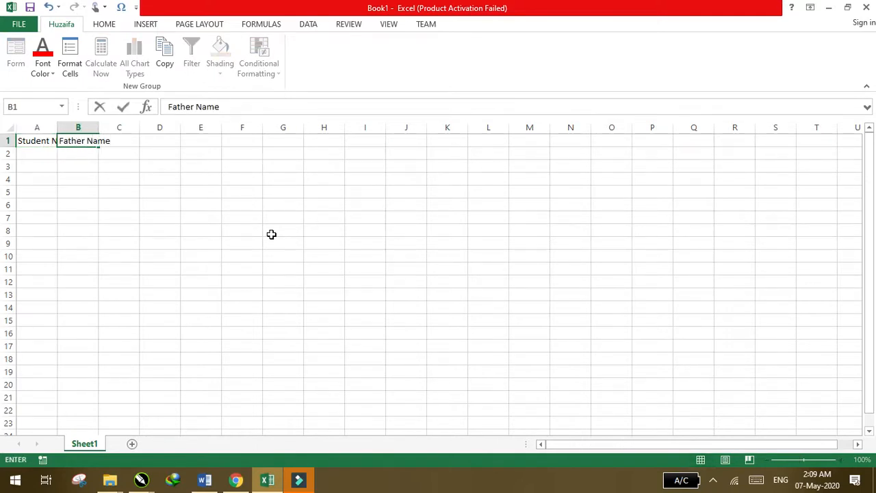
pyautogui.press('Tab')
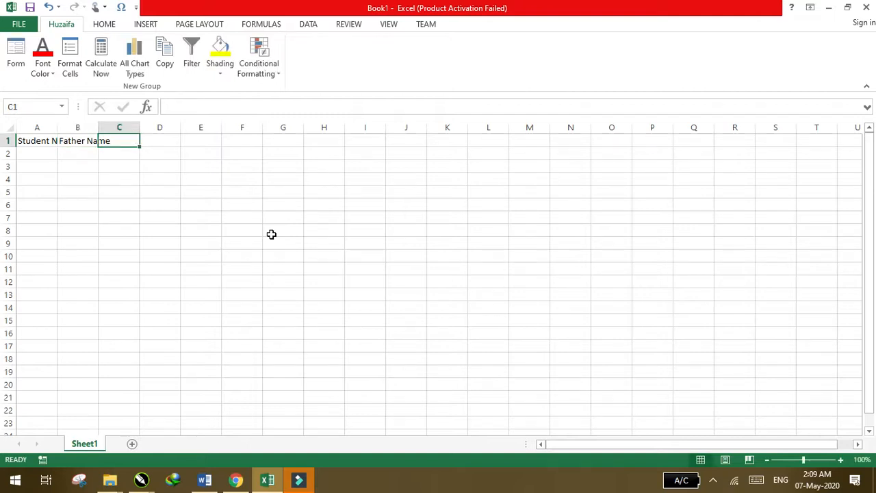
pyautogui.write('Registration Number')
pyautogui.press('Tab')
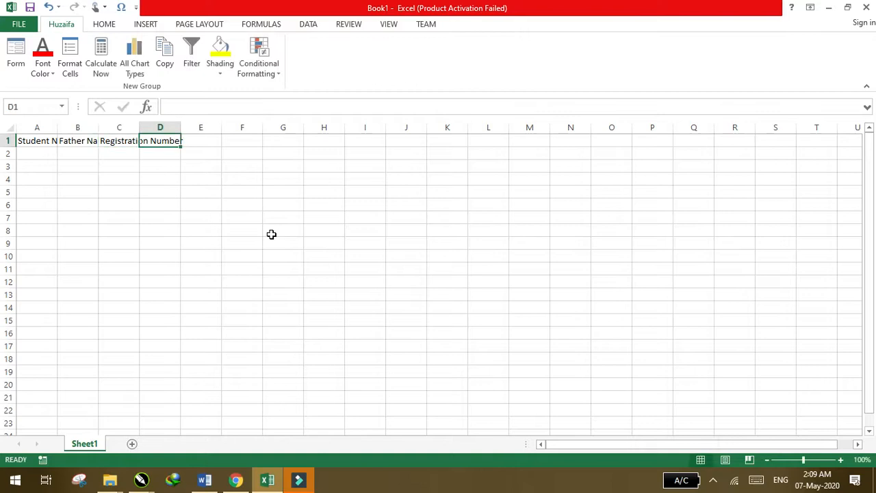
pyautogui.write('Class F')
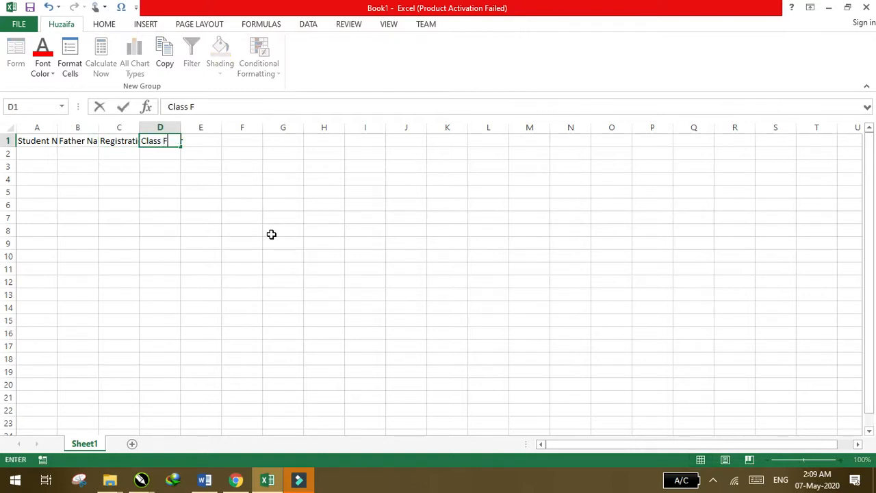
pyautogui.press('BackSpace')
pyautogui.press('Tab')
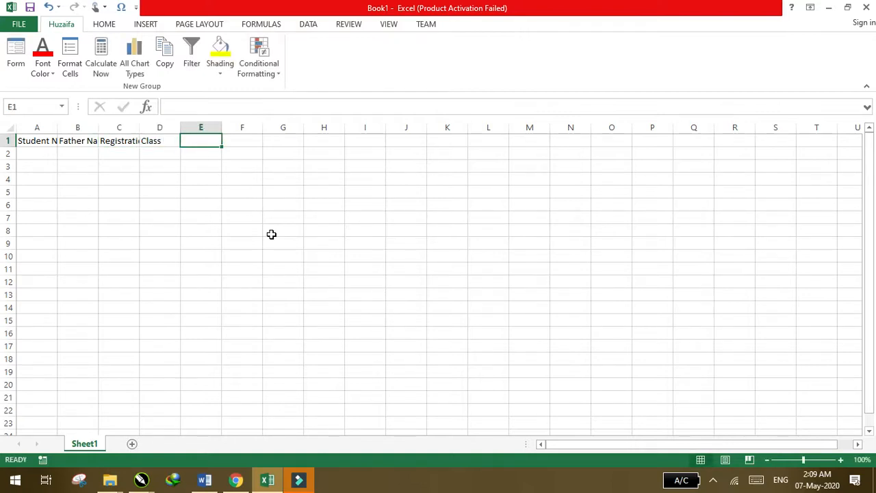
pyautogui.write('Fee')
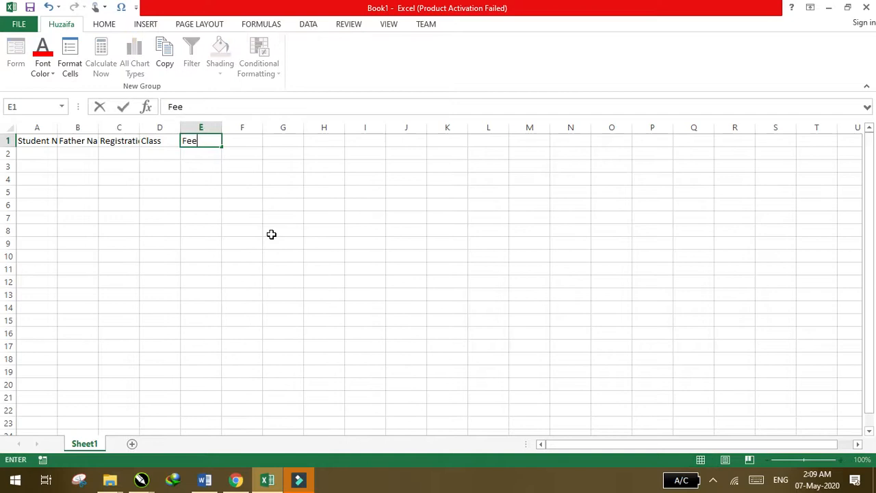
# AutoFit columns A through E to their headings
pyautogui.click(205, 129)
pyautogui.keyDown('shift'); pyautogui.click(39, 126); pyautogui.keyUp('shift')
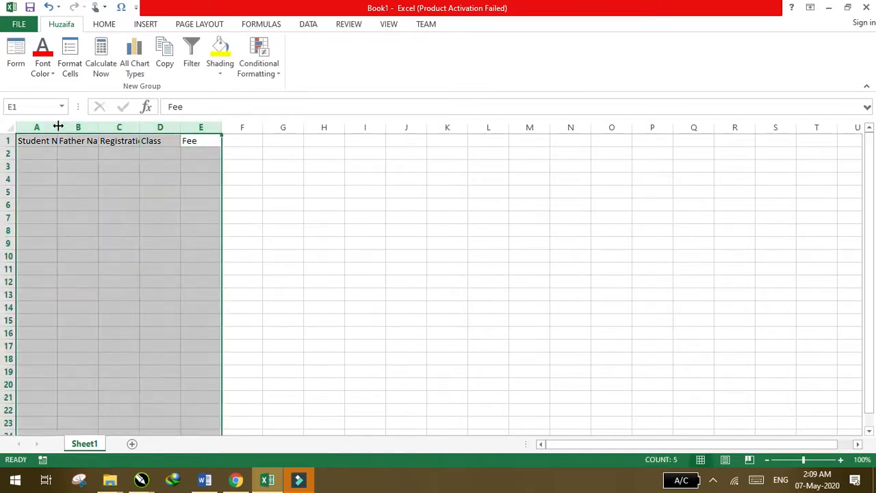
pyautogui.click(232, 192)
pyautogui.click(61, 155)
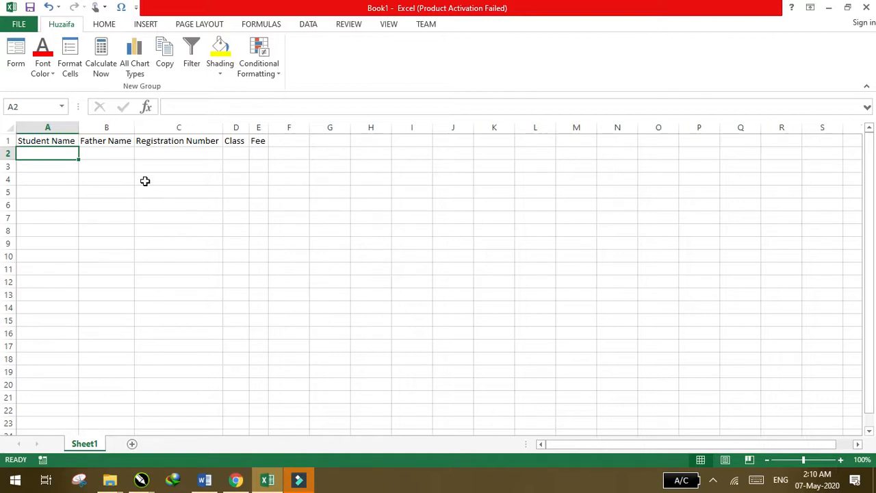
# Enter the first three student names in cells A2 to A4
pyautogui.write('Waqa')
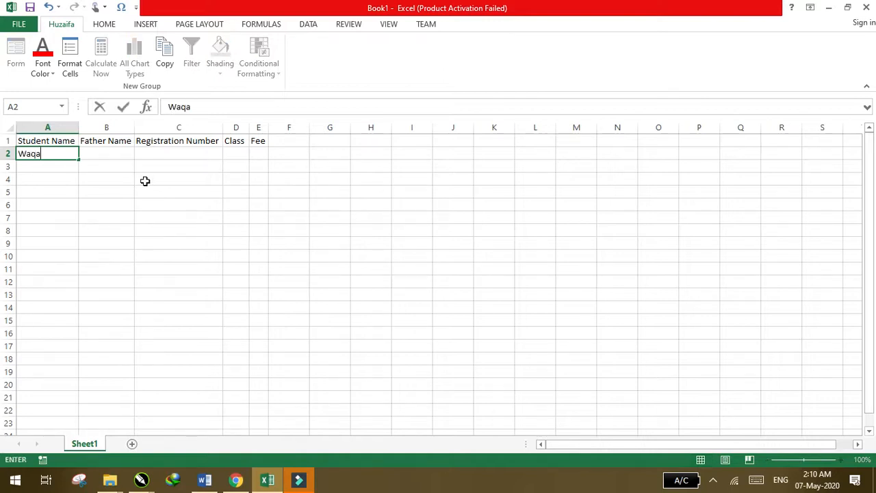
pyautogui.write('r Ahmed')
pyautogui.press('Return')
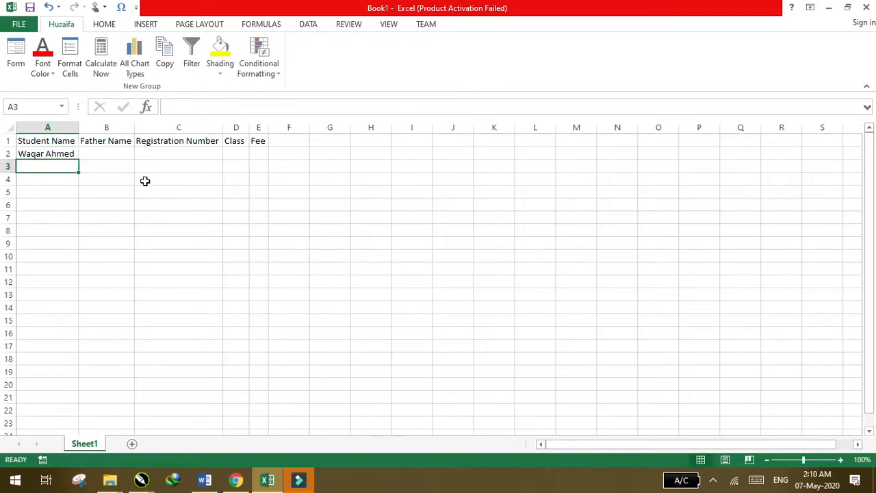
pyautogui.write('Umair Khan')
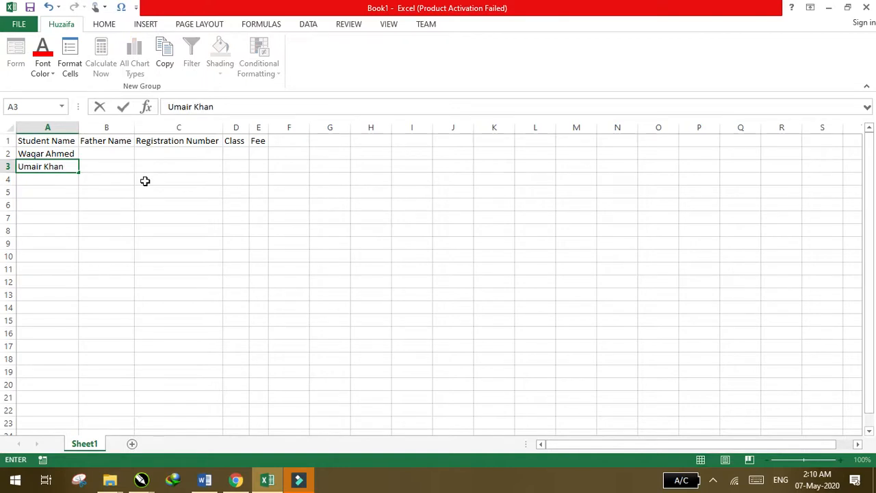
pyautogui.press('Return')
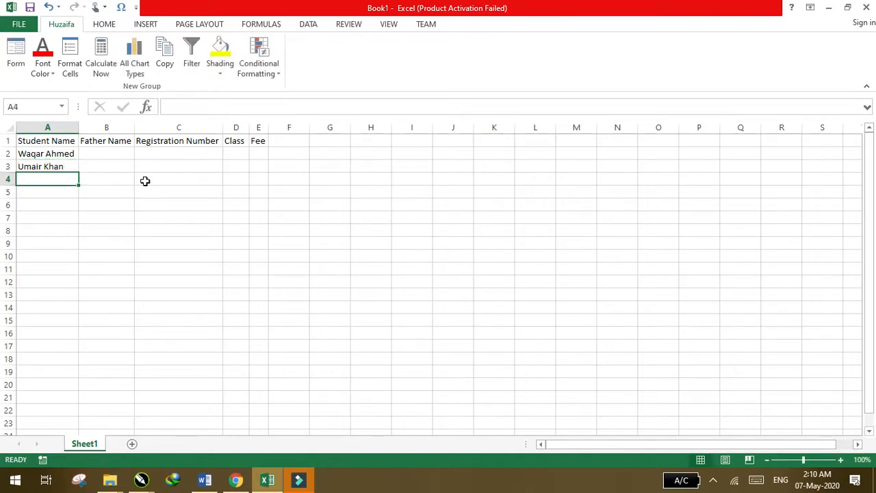
pyautogui.write('Rizwan ')
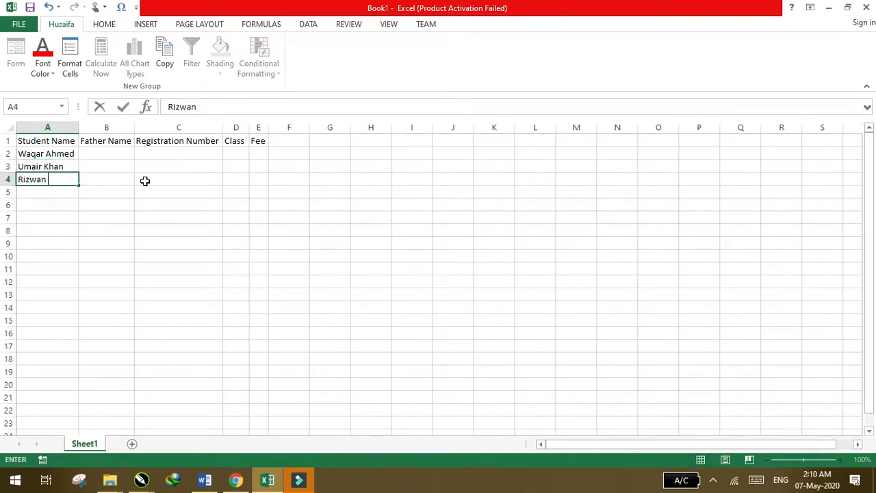
pyautogui.write('Ahmed')
pyautogui.press('Return')
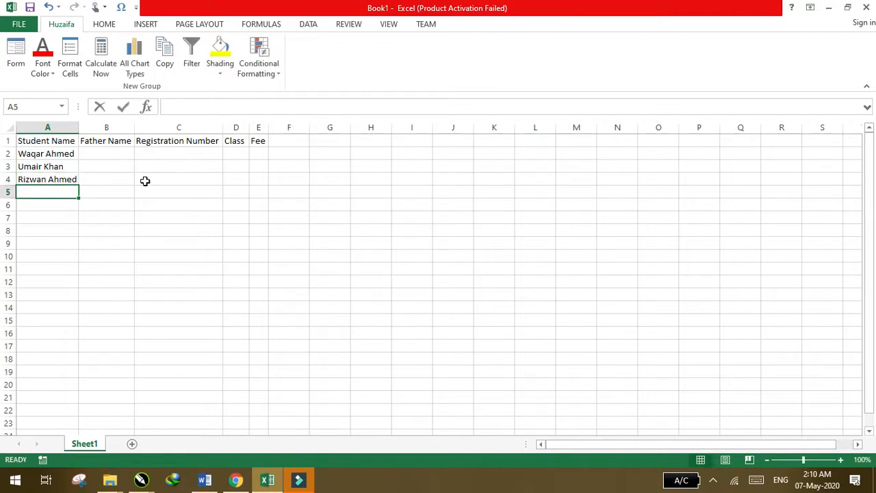
# Enter the last two student names in A5 and A6, then widen column A
pyautogui.write('Tayyab kamal')
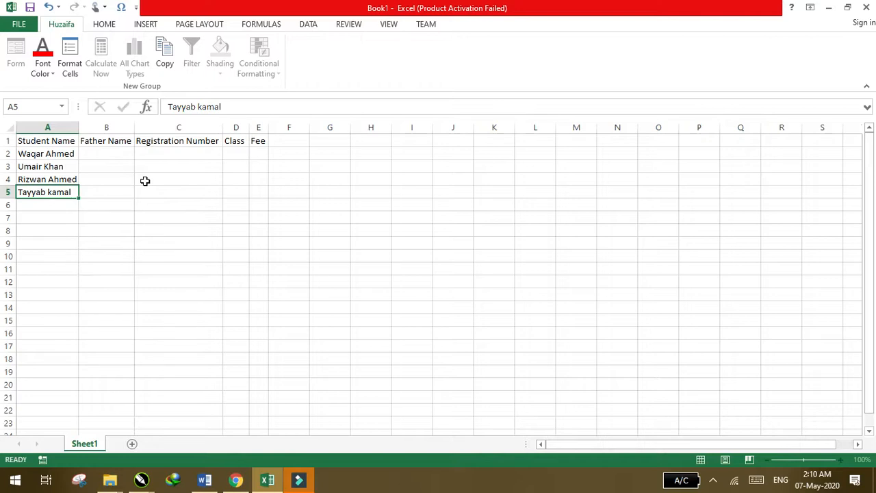
pyautogui.press('Return')
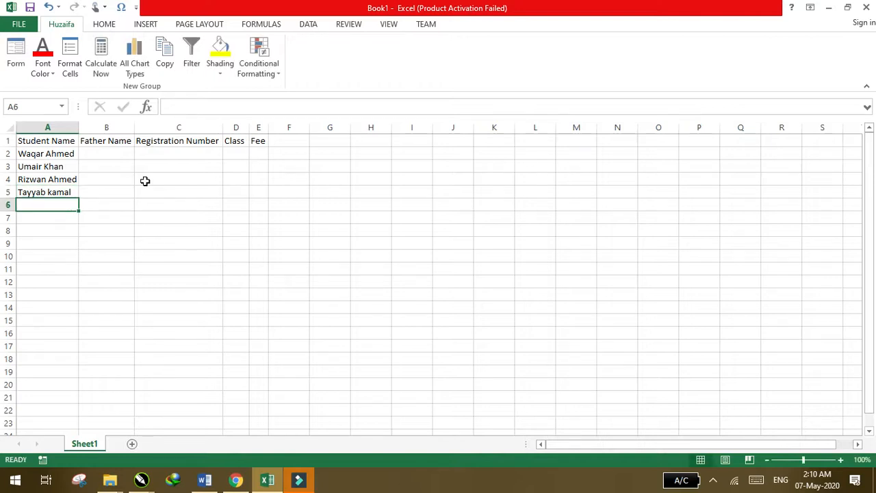
pyautogui.write('Usman')
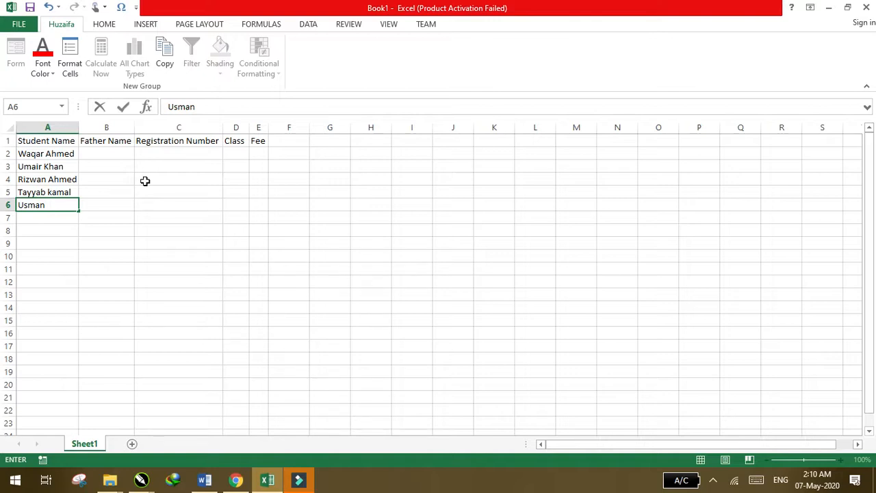
pyautogui.click(104, 155)
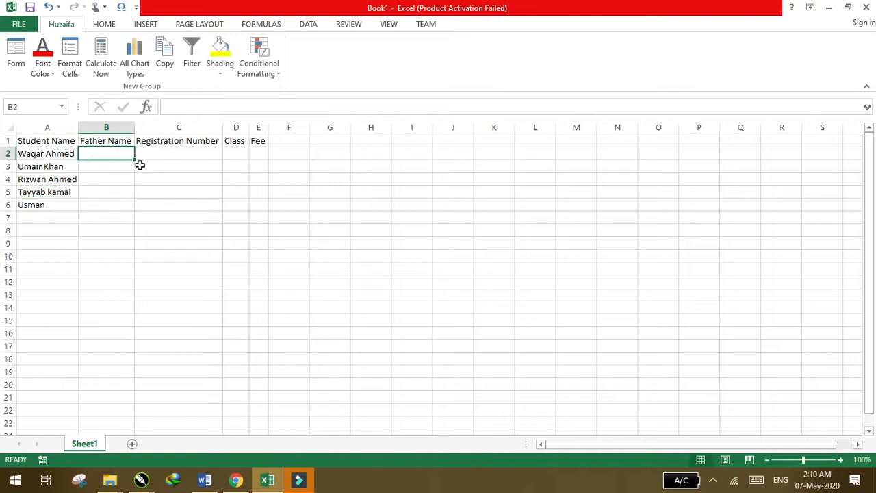
pyautogui.click(68, 128)
pyautogui.moveTo(79, 128); pyautogui.dragTo(124, 144)
pyautogui.click(127, 151)
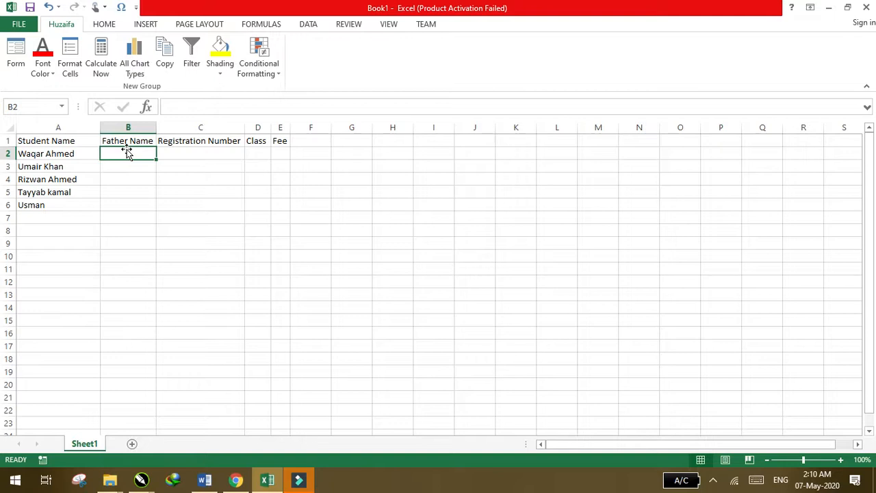
# Enter the first two father names in cells B2 and B3
pyautogui.write('Har')
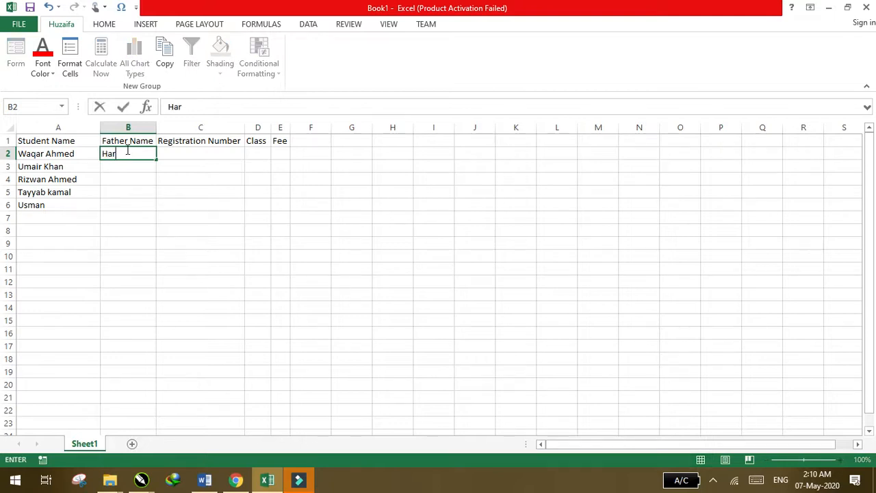
pyautogui.write('oon Ahmed')
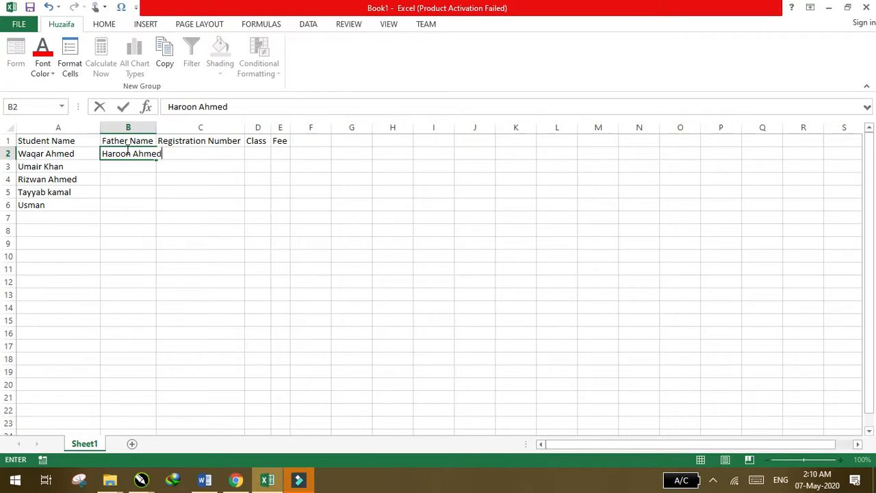
pyautogui.press('Return')
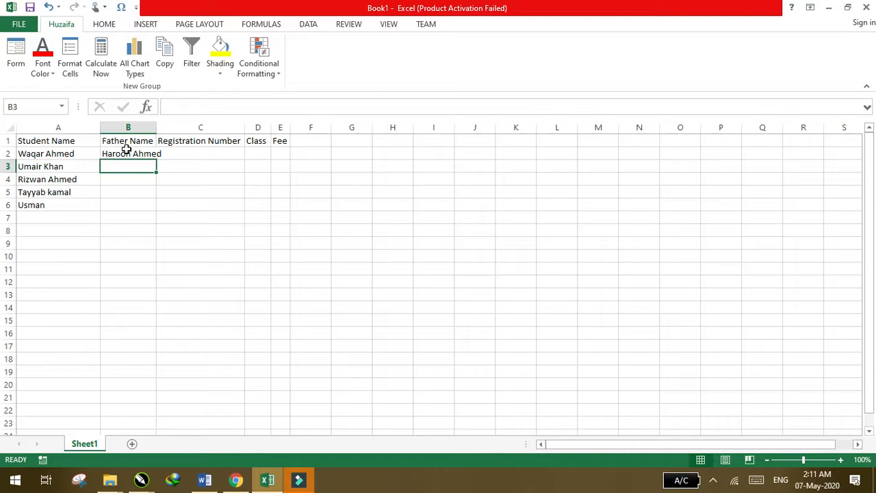
pyautogui.write('Rai')
pyautogui.press('BackSpace')
pyautogui.press('BackSpace')
pyautogui.press('BackSpace')
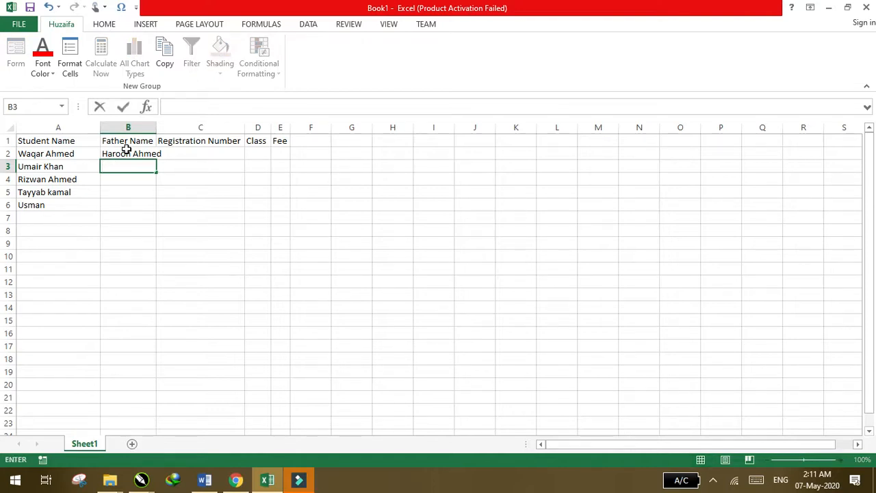
pyautogui.write('Nouman Khan')
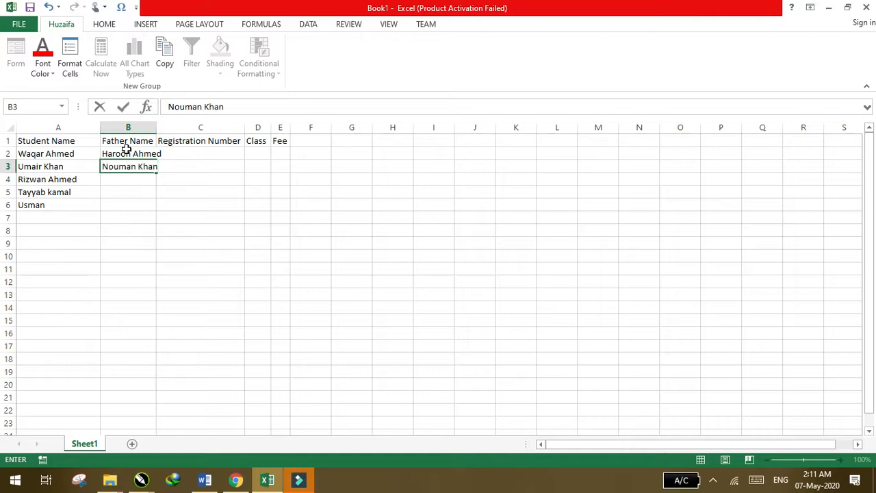
pyautogui.press('Down')
pyautogui.press('Down')
pyautogui.press('Up')
# Enter the remaining three father names in B4 to B6, correcting the last one's typo
pyautogui.write('Sageer Khan')
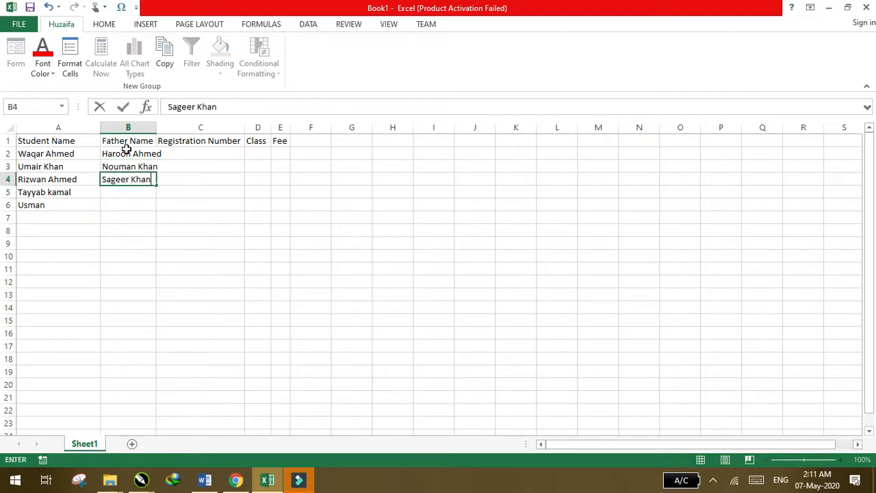
pyautogui.press('Return')
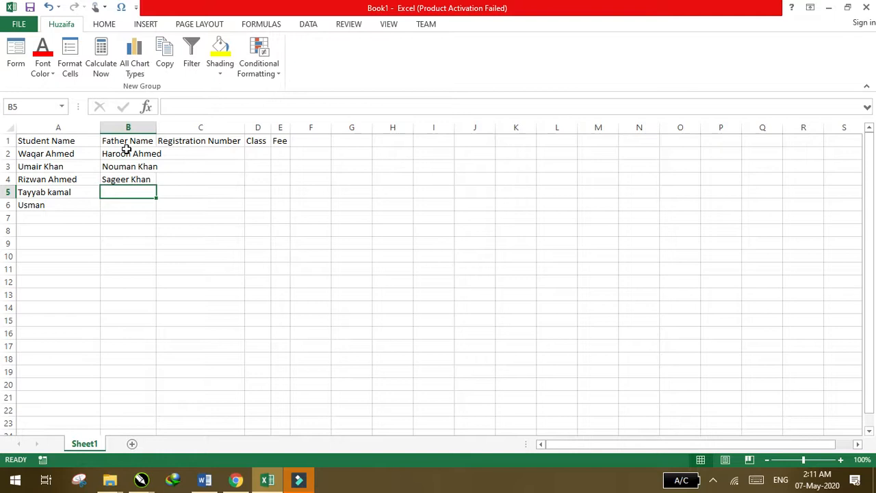
pyautogui.write('Zakir')
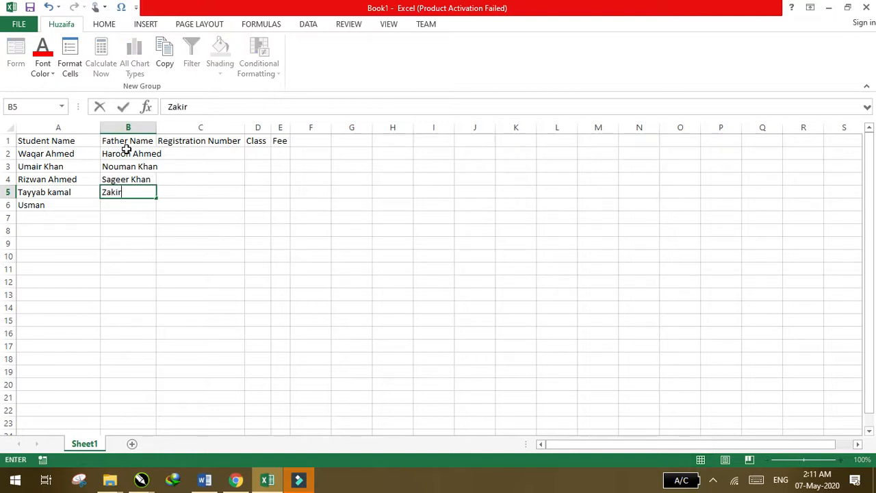
pyautogui.write(' Ahmed')
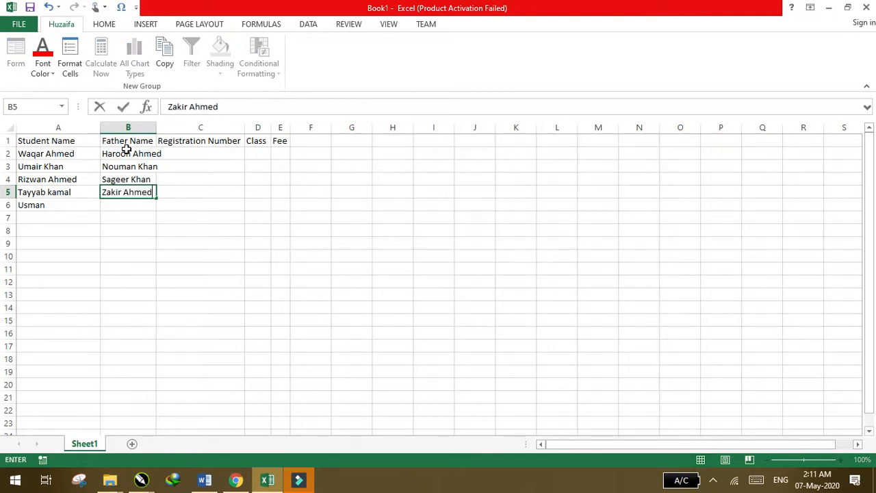
pyautogui.press('Return')
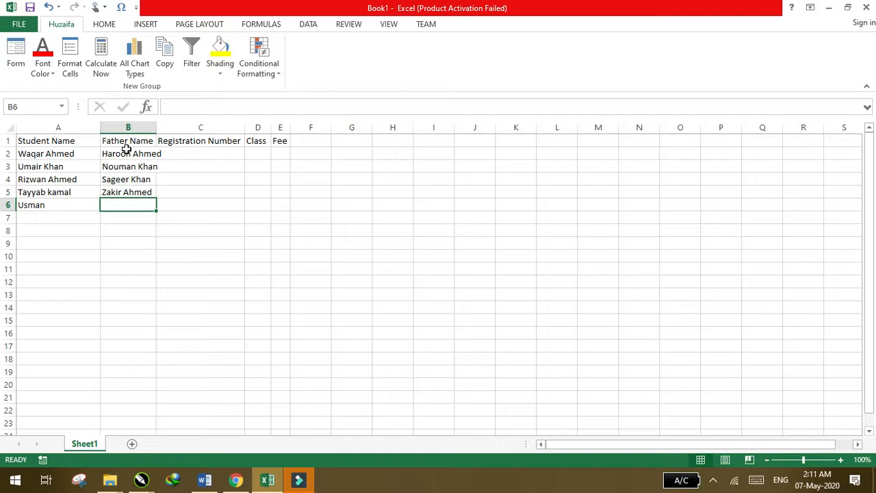
pyautogui.write('Khalidf')
pyautogui.press('BackSpace')
pyautogui.click(199, 152)
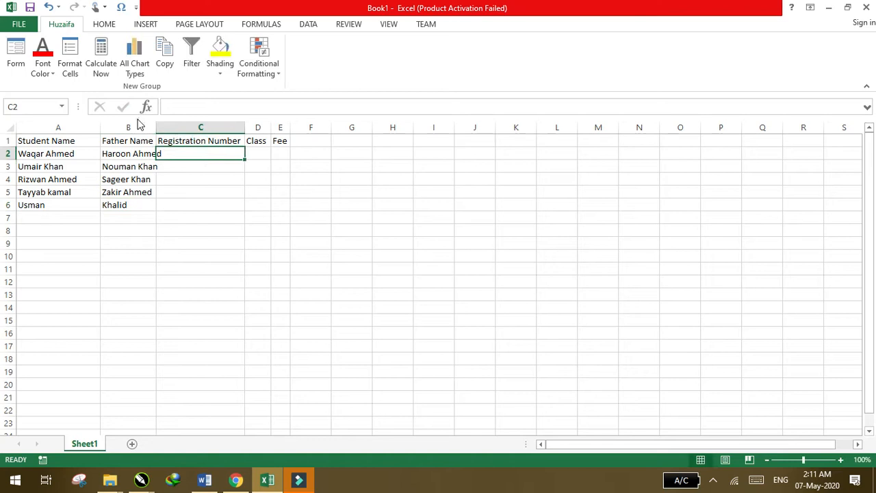
# Widen column B and fill C2:C6 with registration numbers 2019/BAISS/001 to 2019/BAISS/005
pyautogui.click(148, 128)
pyautogui.moveTo(156, 128); pyautogui.dragTo(202, 137)
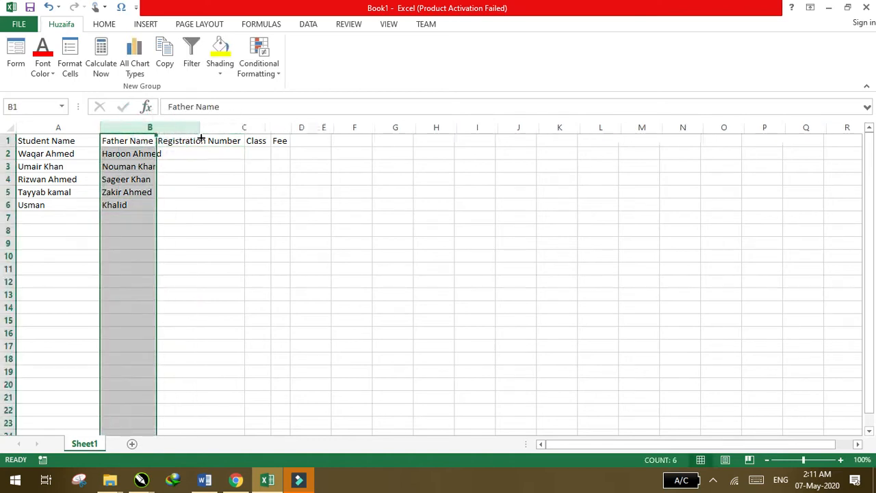
pyautogui.click(215, 152)
pyautogui.write('2019/')
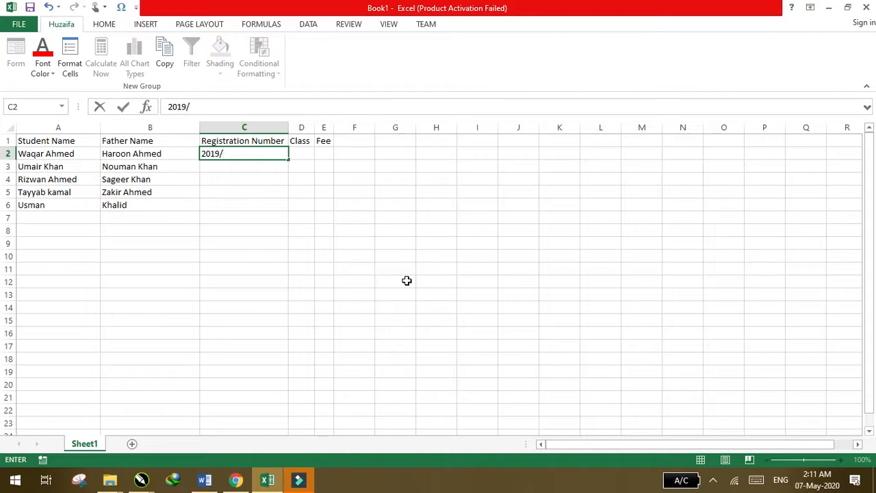
pyautogui.write('BAISS/001')
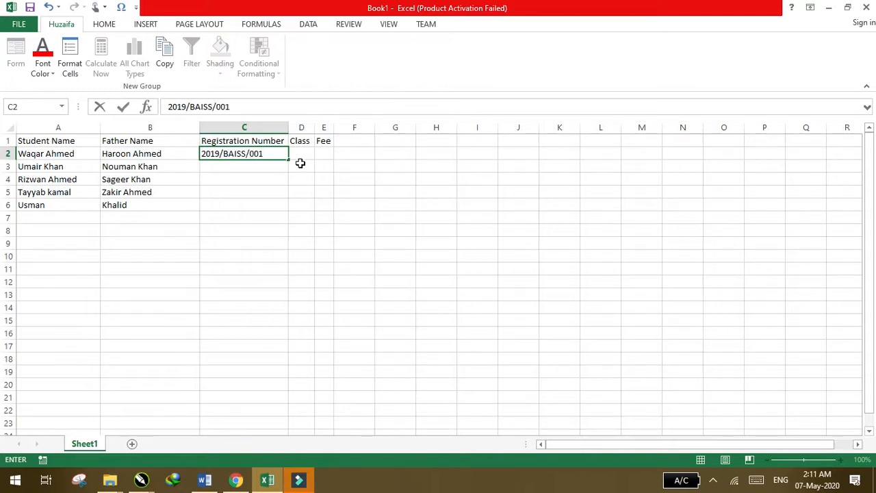
pyautogui.moveTo(290, 161); pyautogui.dragTo(290, 209)
pyautogui.click(362, 182)
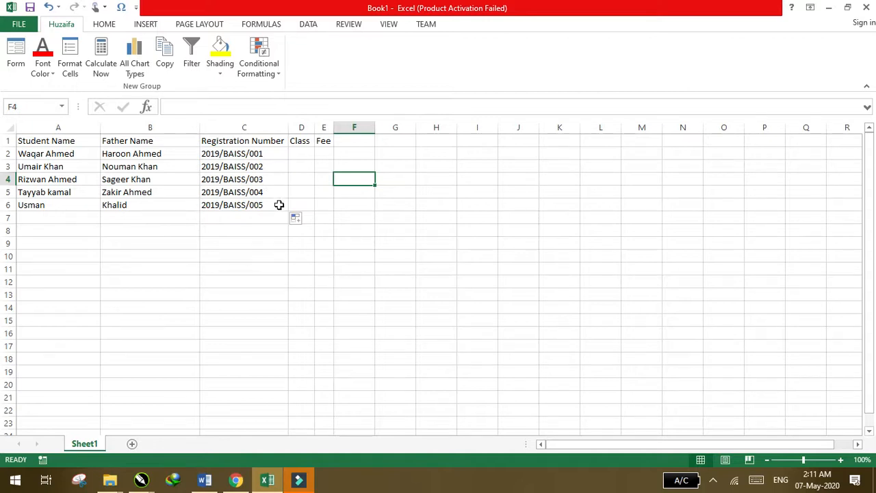
# Widen the Class column and enter classes 6th, 7th, 8th, 9th and 10th in D2:D6
pyautogui.click(301, 154)
pyautogui.moveTo(315, 129); pyautogui.dragTo(349, 129)
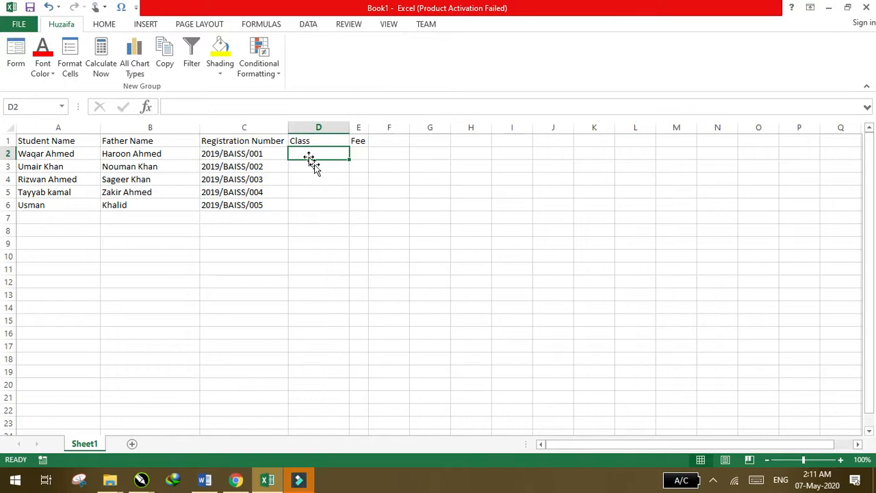
pyautogui.click(319, 178)
pyautogui.click(315, 152)
pyautogui.write('6th')
pyautogui.press('Return')
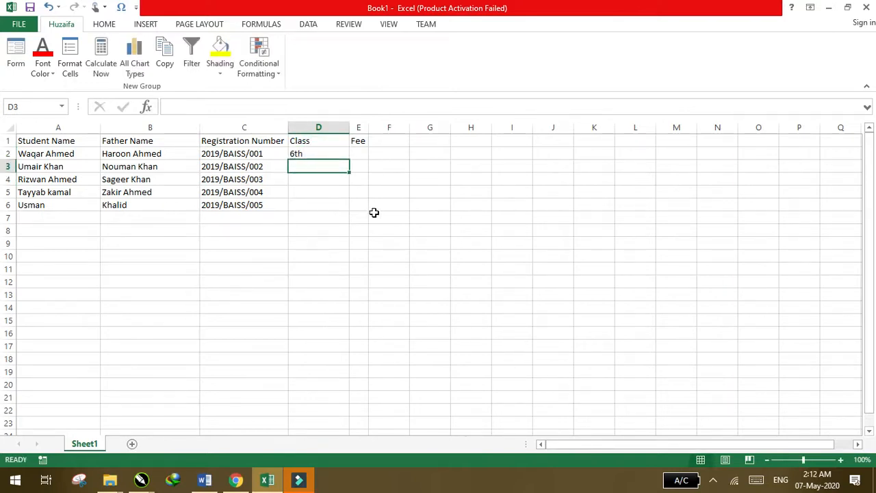
pyautogui.write('7th')
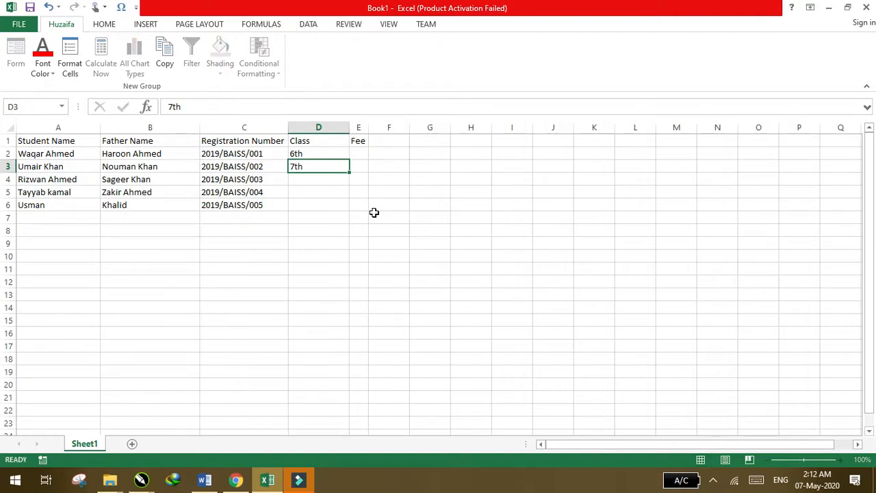
pyautogui.press('Return')
pyautogui.write('8th')
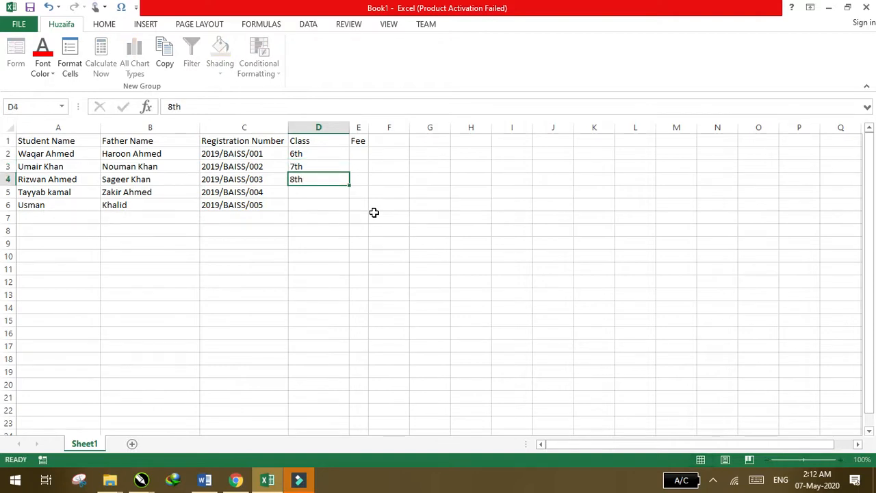
pyautogui.press('Return')
pyautogui.write('9th')
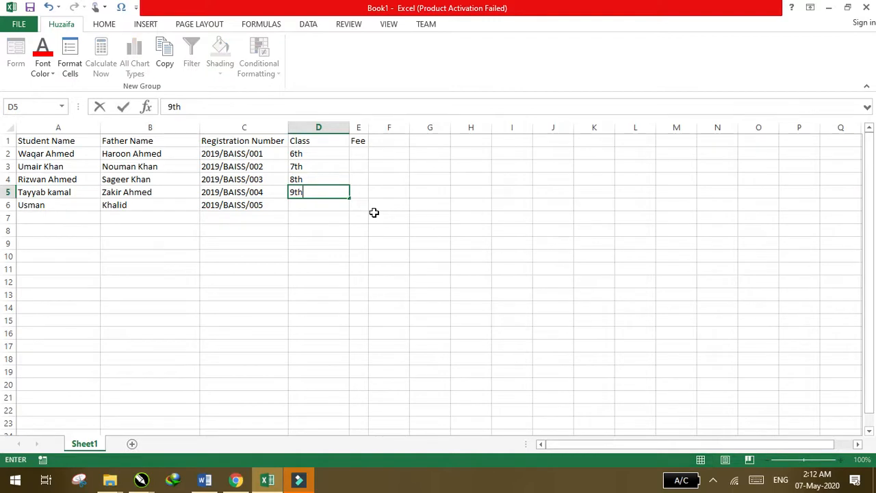
pyautogui.press('Return')
pyautogui.press('Return')
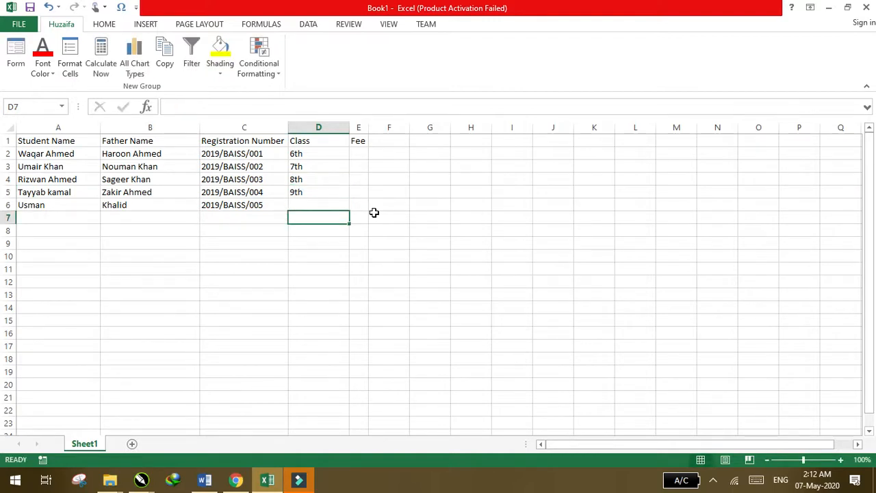
pyautogui.write('10th')
pyautogui.press('BackSpace')
pyautogui.press('BackSpace')
pyautogui.press('BackSpace')
pyautogui.click(335, 202)
pyautogui.write('10th')
pyautogui.click(362, 154)
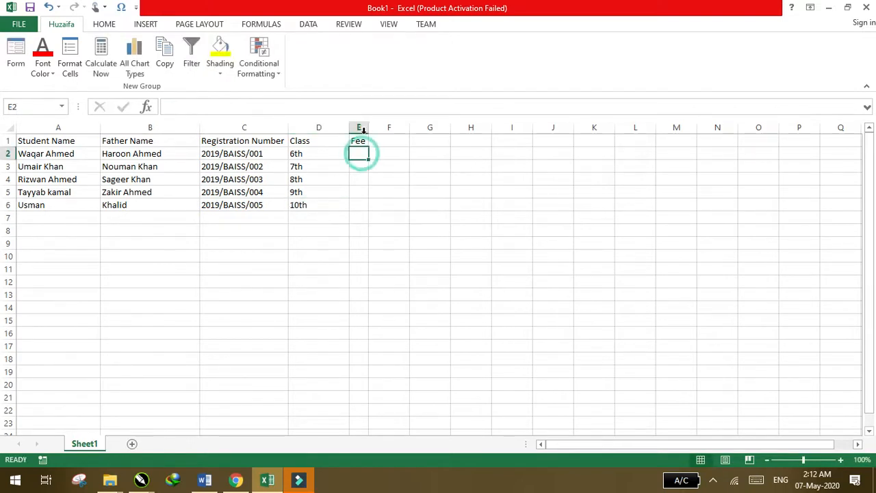
# Widen the Fee column and enter fees 3000, 3500, 4000, 5000 and 5000 in E2:E6
pyautogui.click(361, 128)
pyautogui.moveTo(369, 129); pyautogui.dragTo(406, 143)
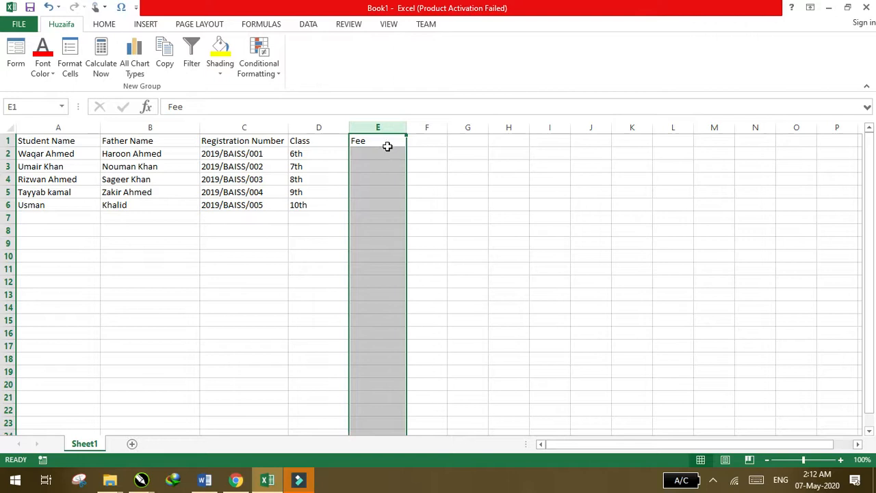
pyautogui.click(387, 152)
pyautogui.write('8000')
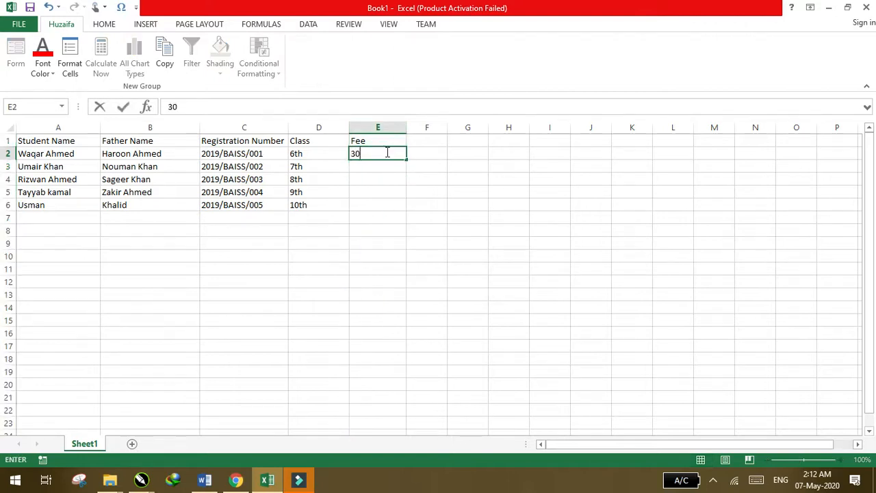
pyautogui.press('Return')
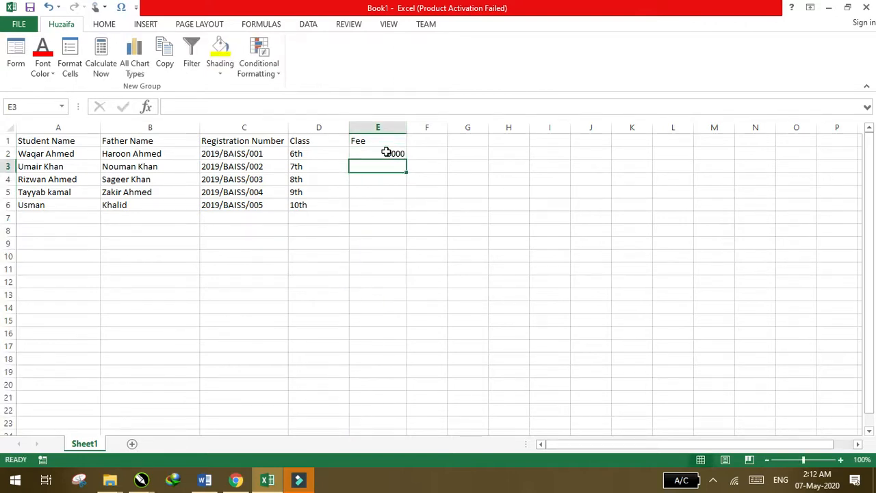
pyautogui.write('3500')
pyautogui.press('Return')
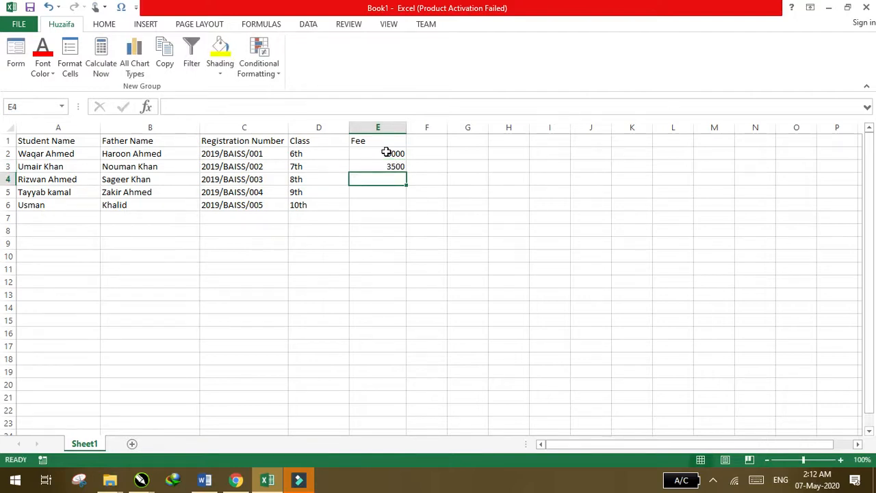
pyautogui.write('4000')
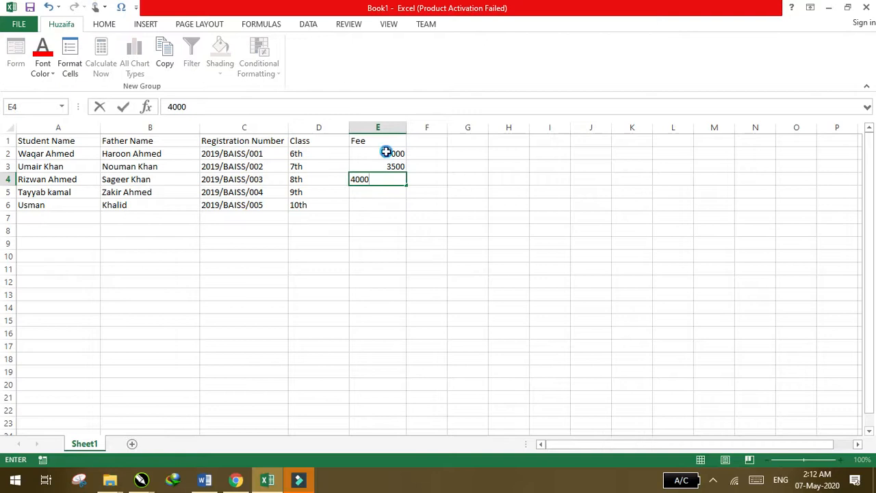
pyautogui.press('Return')
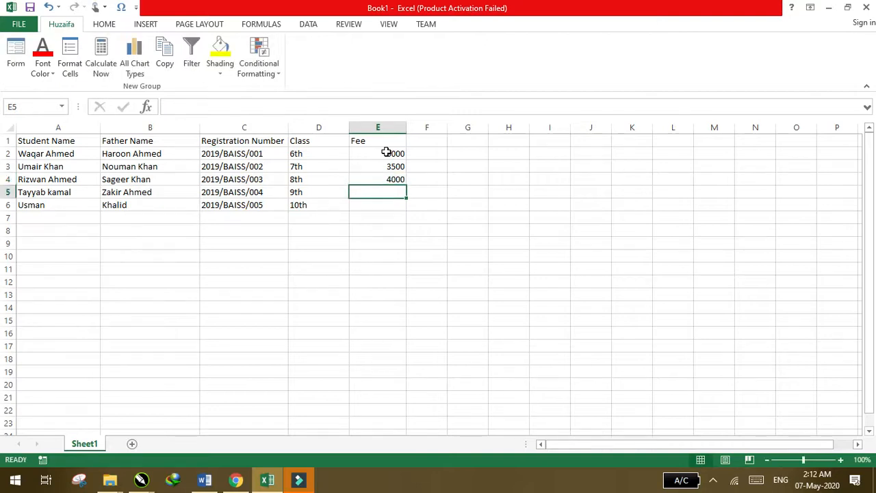
pyautogui.write('5000')
pyautogui.press('Return')
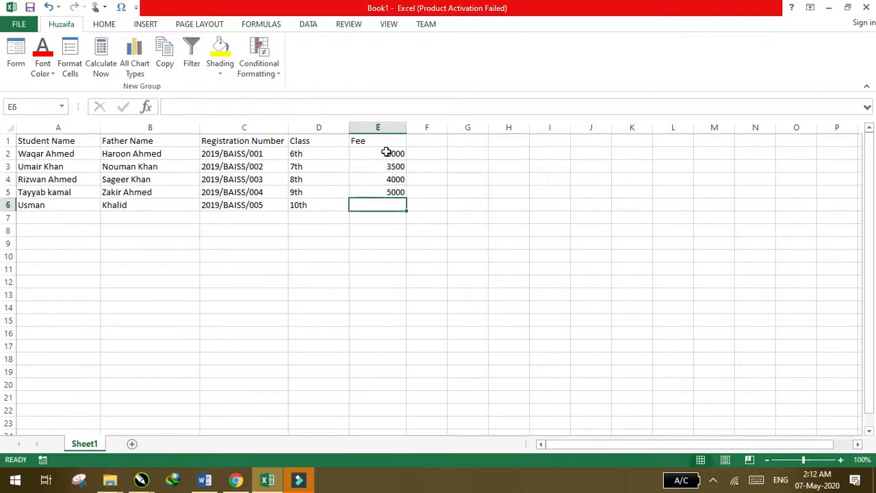
pyautogui.write('5000')
pyautogui.click(444, 218)
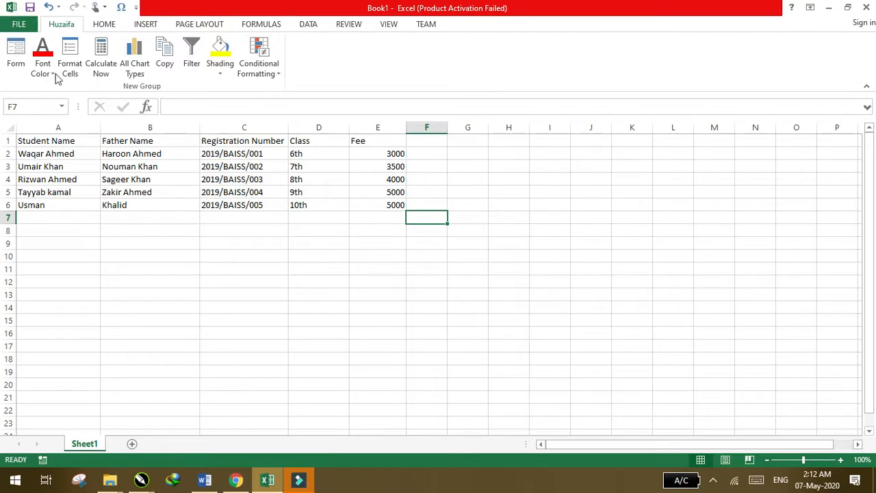
# Save the workbook to the Desktop as 'test data.xlsx'
pyautogui.click(19, 25)
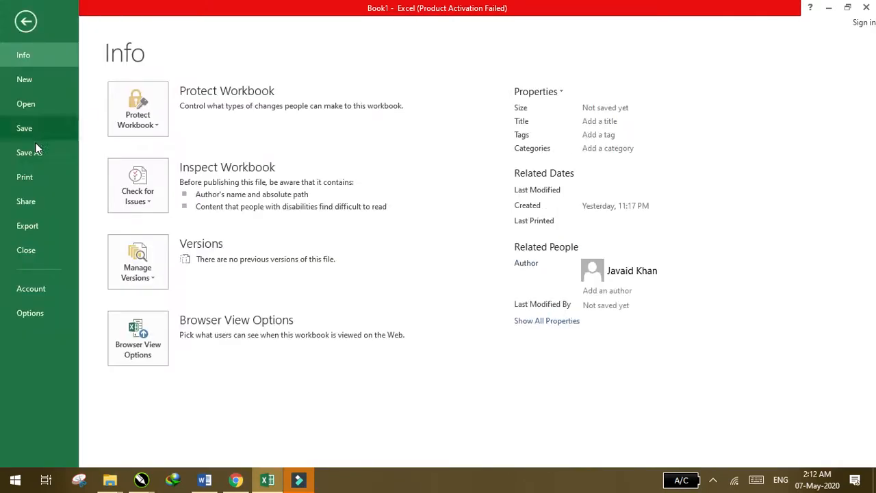
pyautogui.click(35, 134)
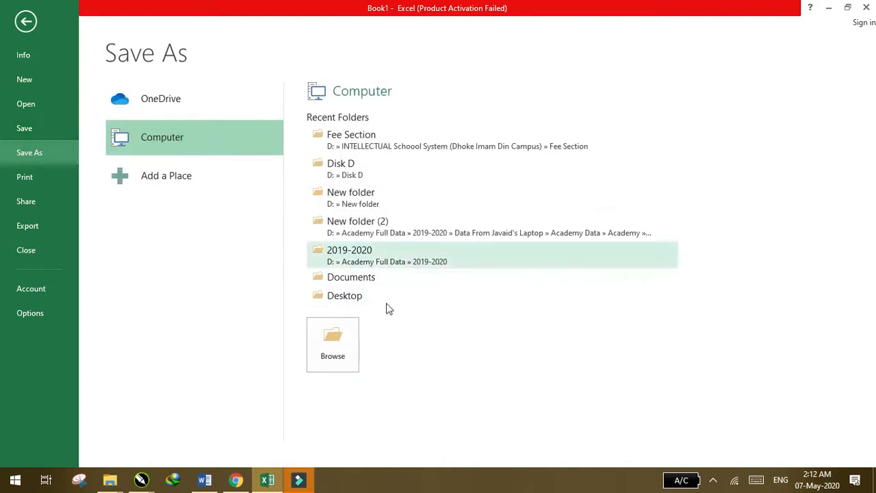
pyautogui.click(368, 296)
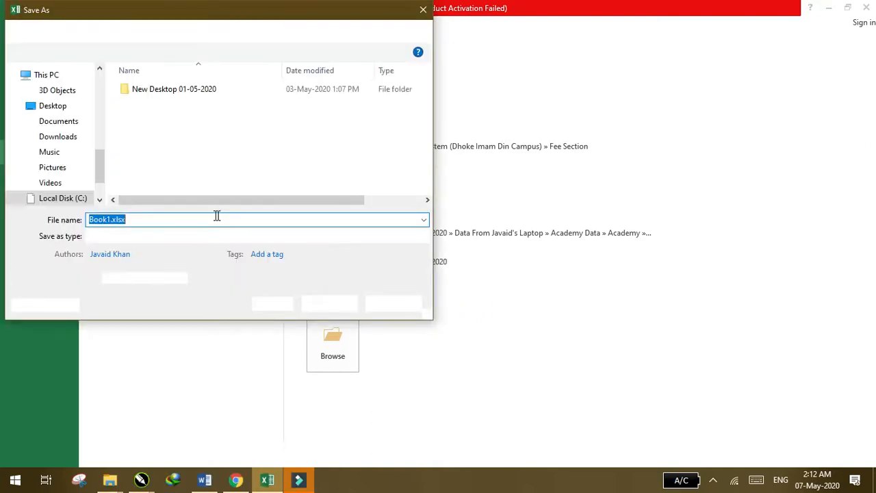
pyautogui.write('test data')
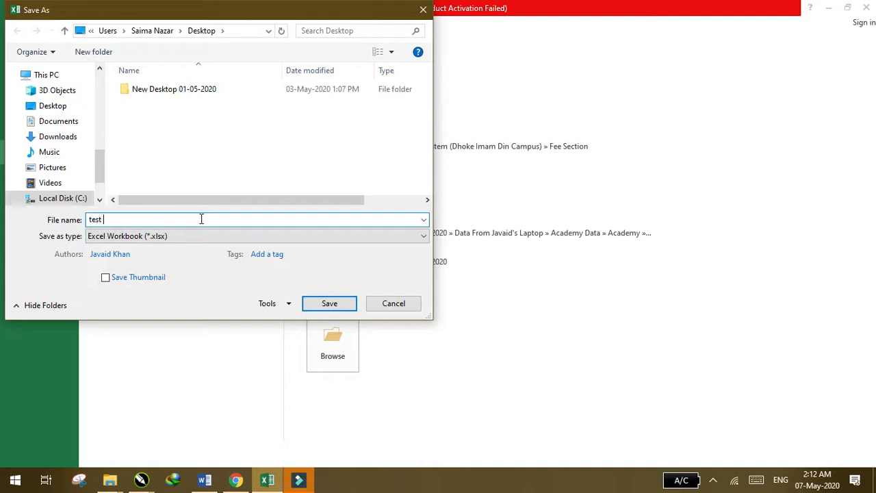
pyautogui.click(350, 305)
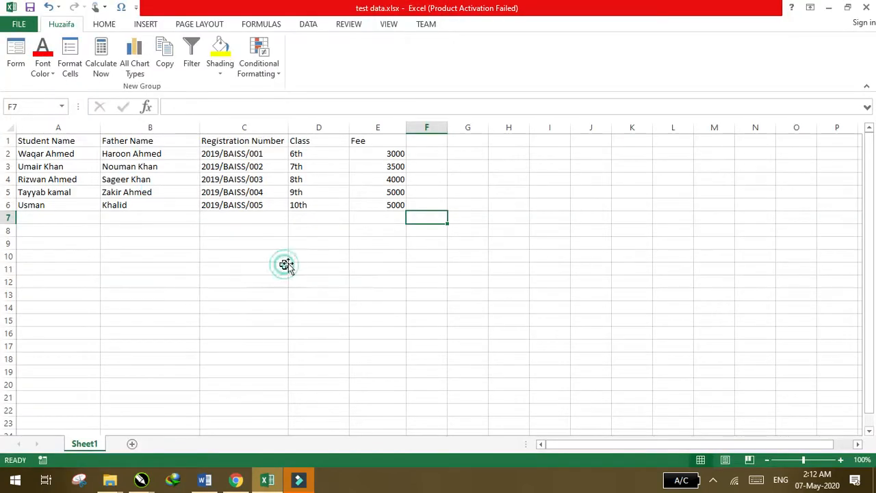
pyautogui.click(282, 267)
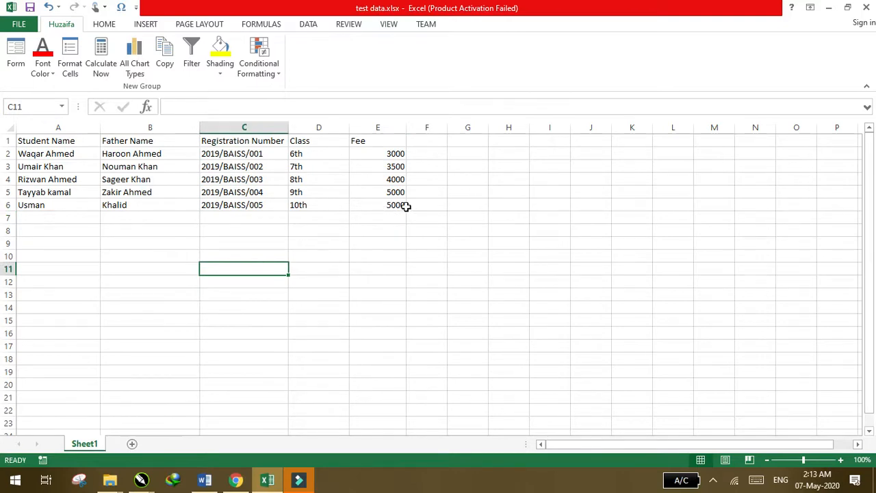
# Format A1:E6 as a light-styled table with the first row as headers
pyautogui.moveTo(392, 205); pyautogui.dragTo(46, 135)
pyautogui.click(104, 24)
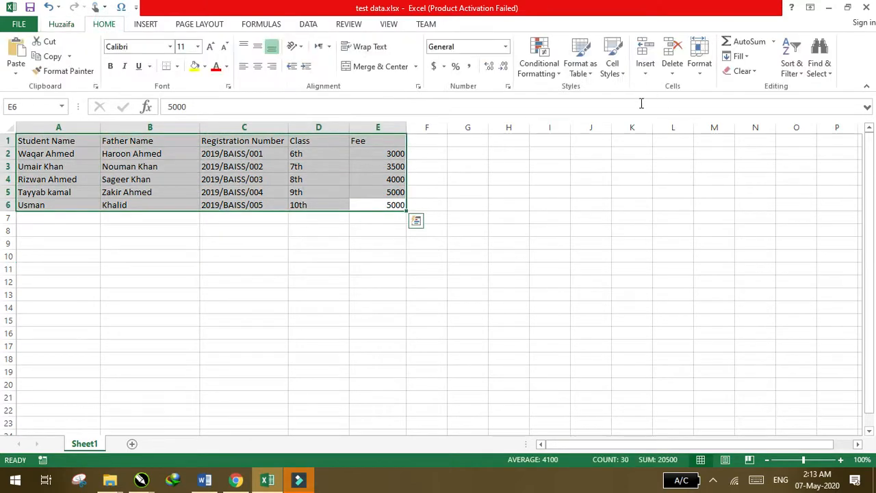
pyautogui.click(580, 68)
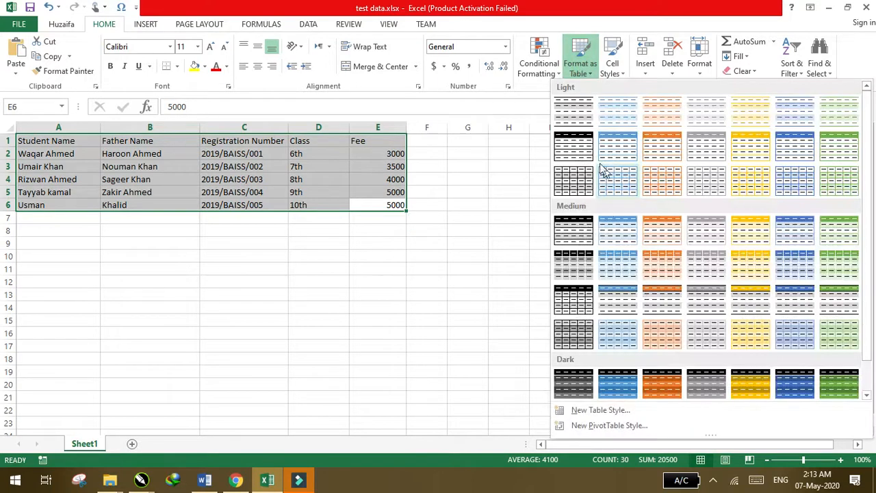
pyautogui.click(582, 150)
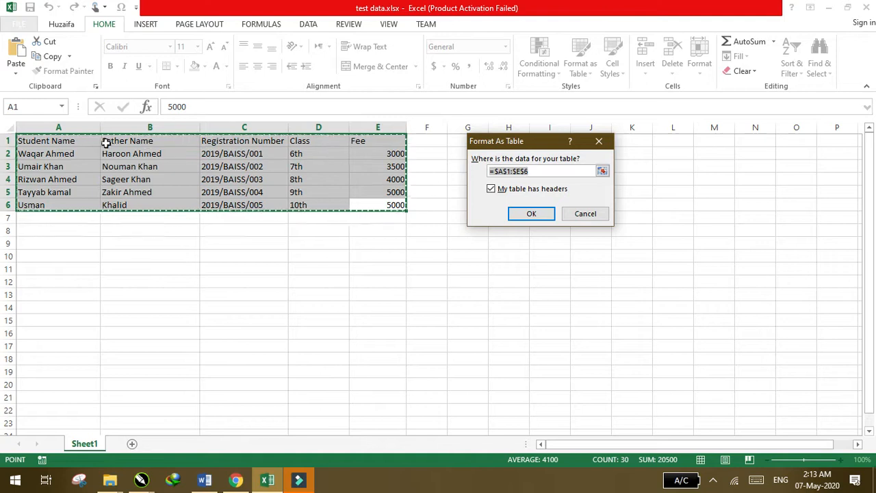
pyautogui.click(491, 190)
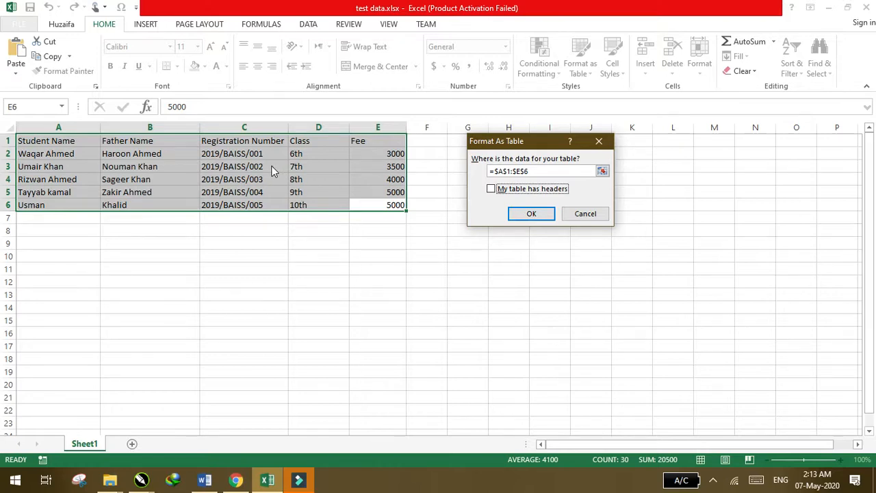
pyautogui.click(493, 193)
pyautogui.click(521, 216)
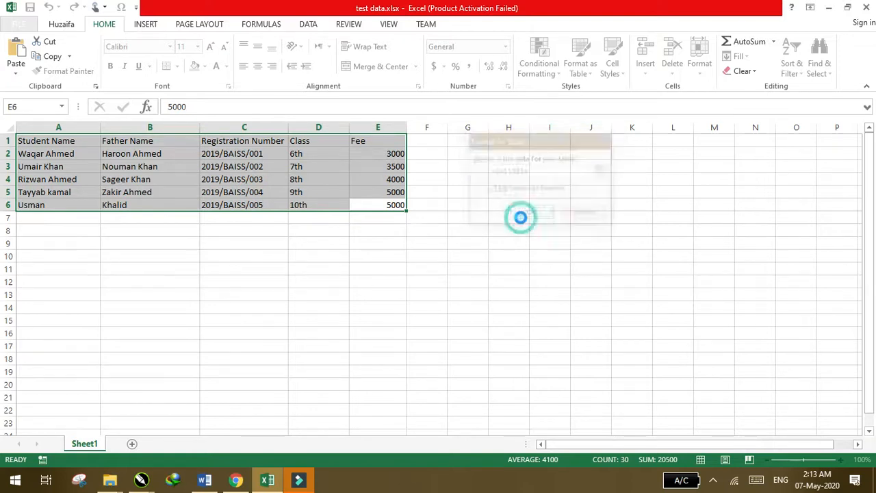
# Deselect the table and close Excel
pyautogui.click(304, 267)
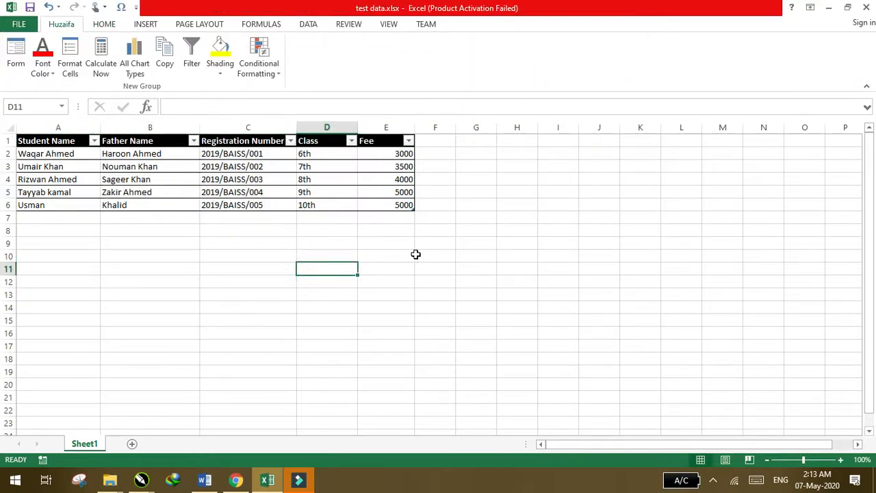
pyautogui.click(483, 294)
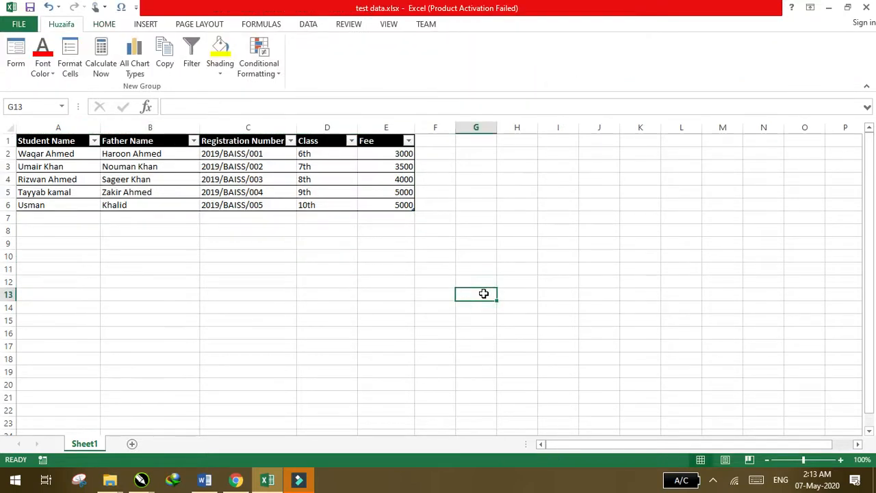
pyautogui.click(866, 7)
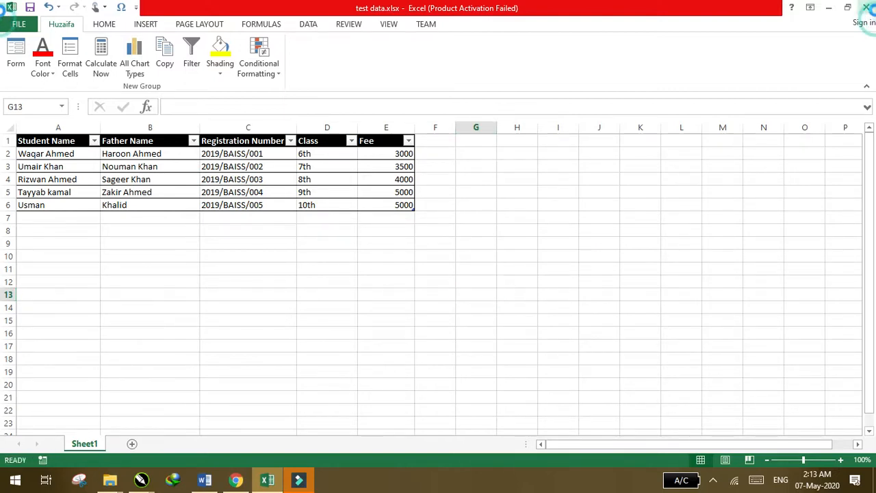
# Use Sheet1$ of Desktop\test data.xlsx as the existing recipient list for the form
pyautogui.click(338, 365)
pyautogui.click(377, 255)
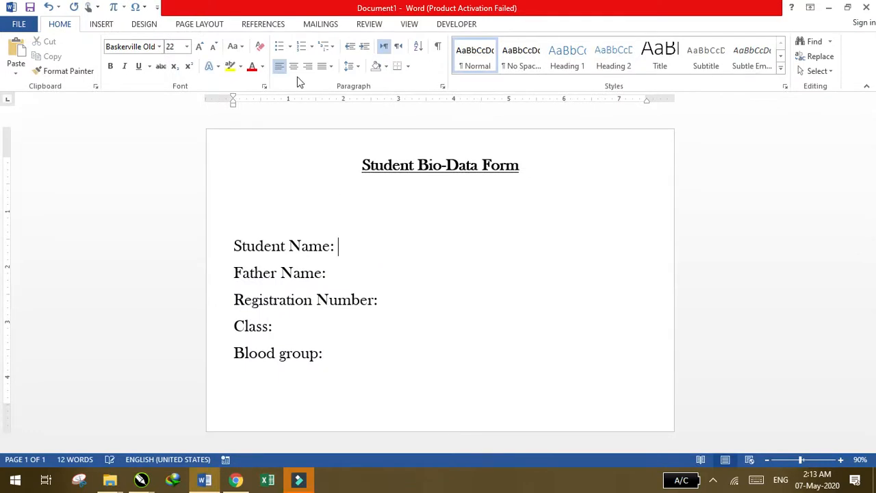
pyautogui.click(321, 24)
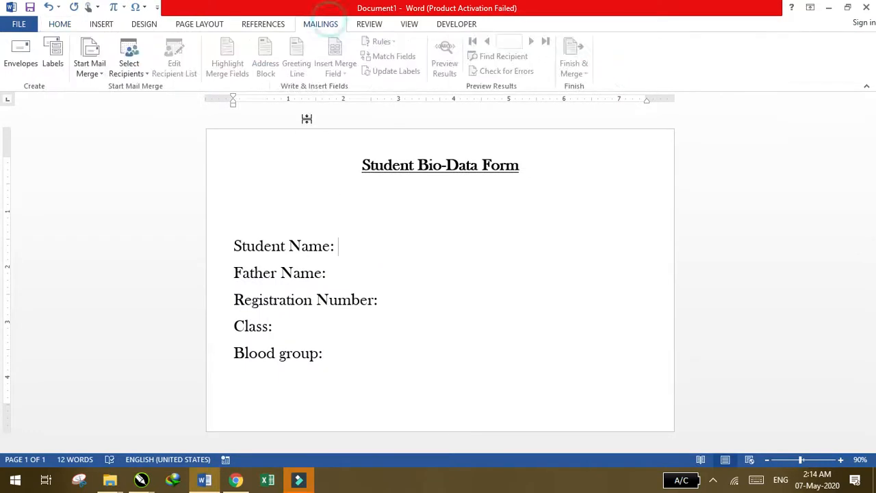
pyautogui.click(144, 75)
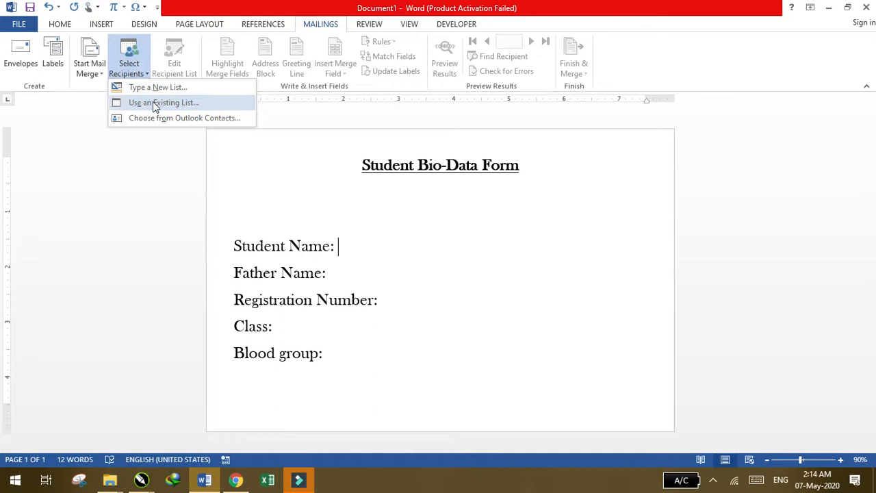
pyautogui.click(153, 103)
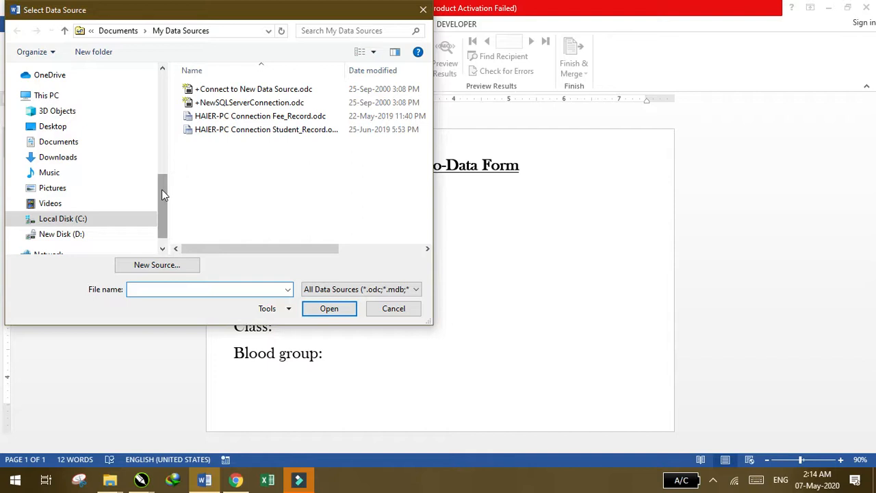
pyautogui.click(98, 128)
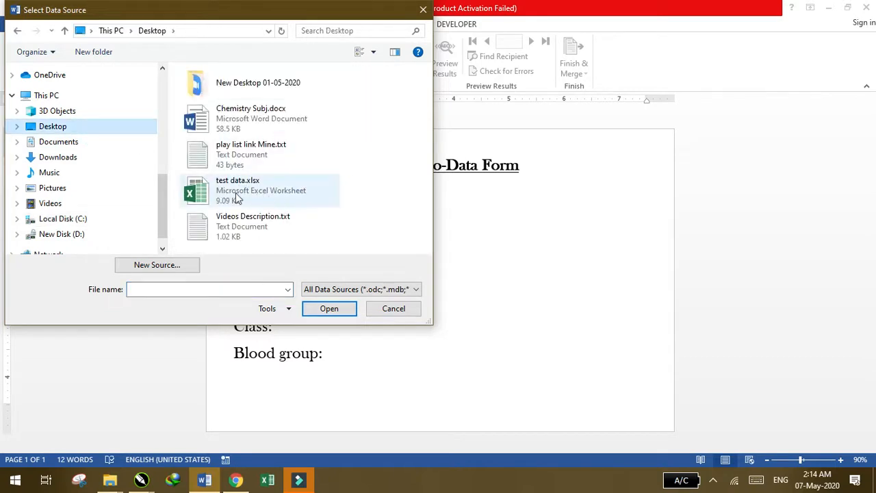
pyautogui.click(242, 198)
pyautogui.click(330, 309)
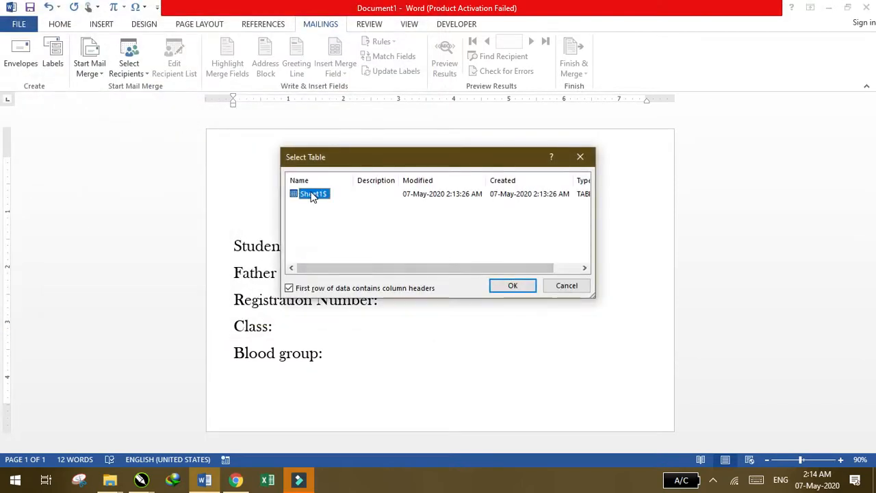
pyautogui.click(512, 287)
pyautogui.click(364, 248)
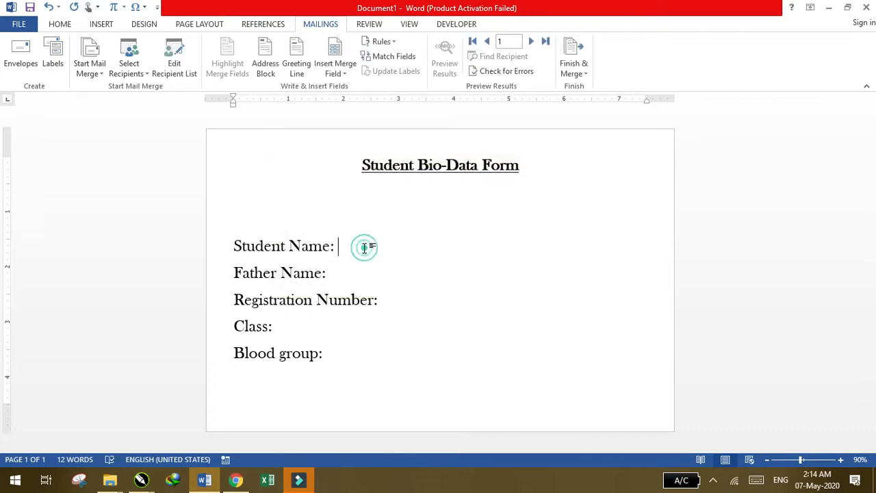
# Insert the Student_Name and Father_Name fields, and relabel Father Name as Father's Name
pyautogui.click(346, 74)
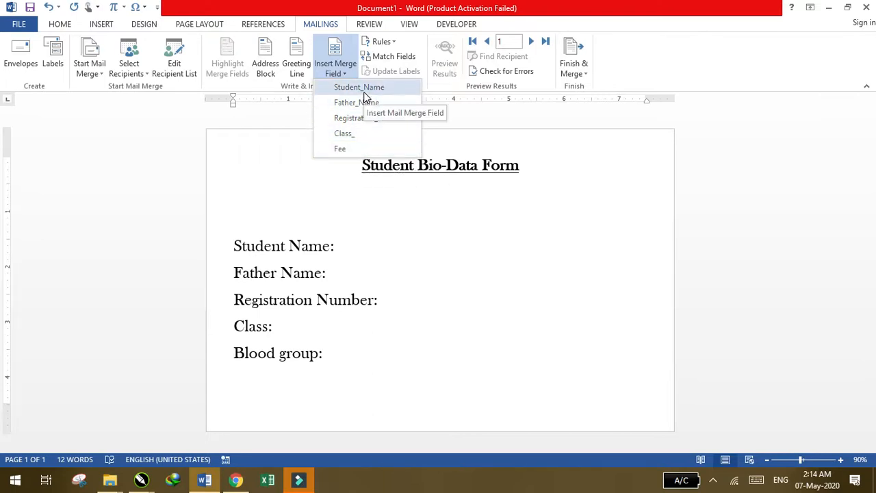
pyautogui.click(372, 283)
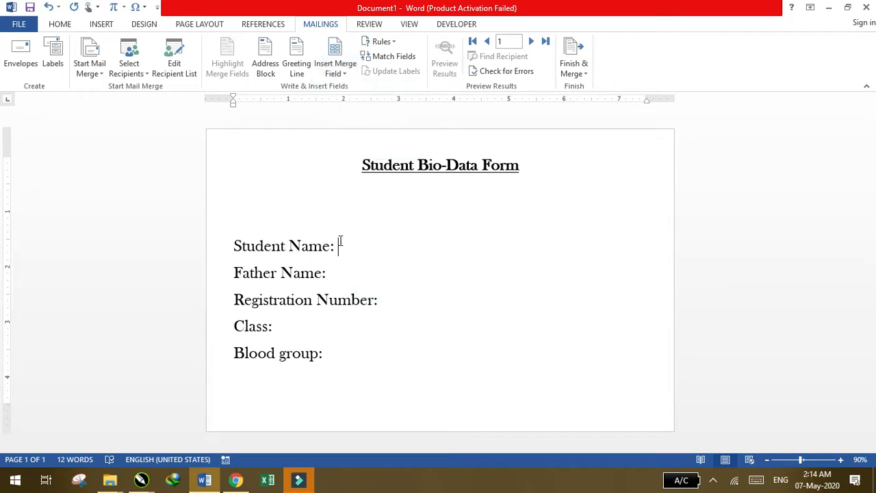
pyautogui.click(340, 74)
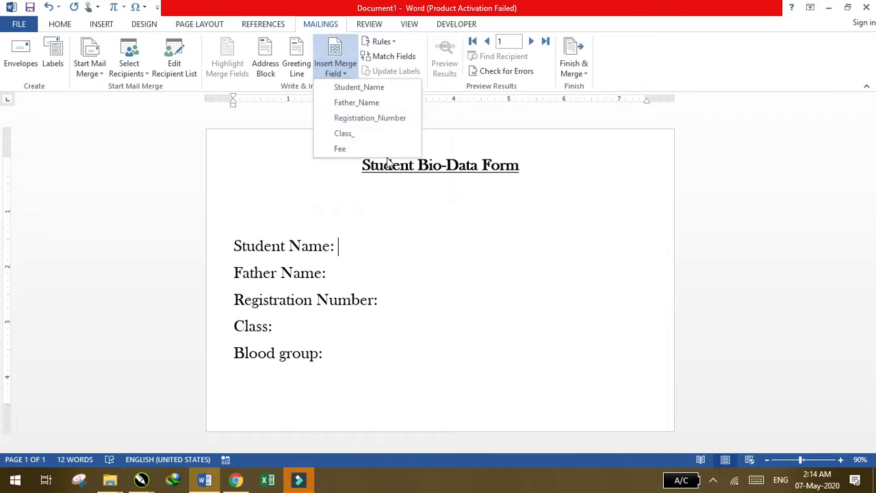
pyautogui.click(370, 96)
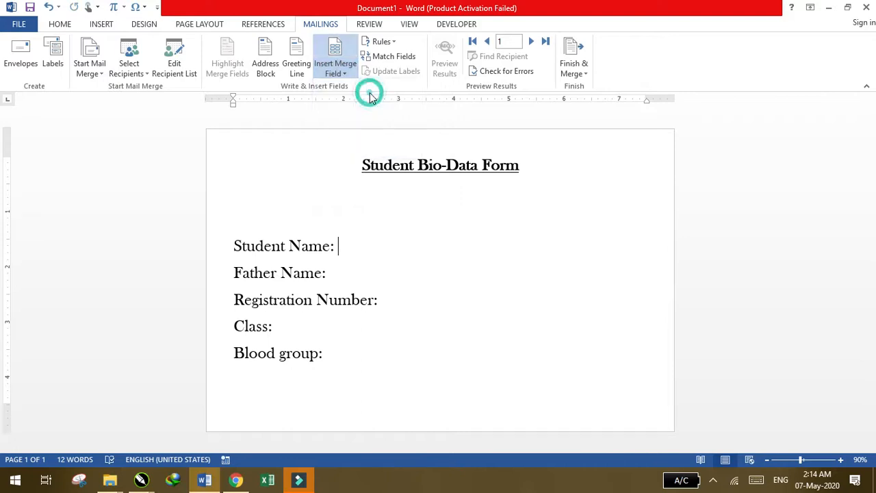
pyautogui.click(336, 272)
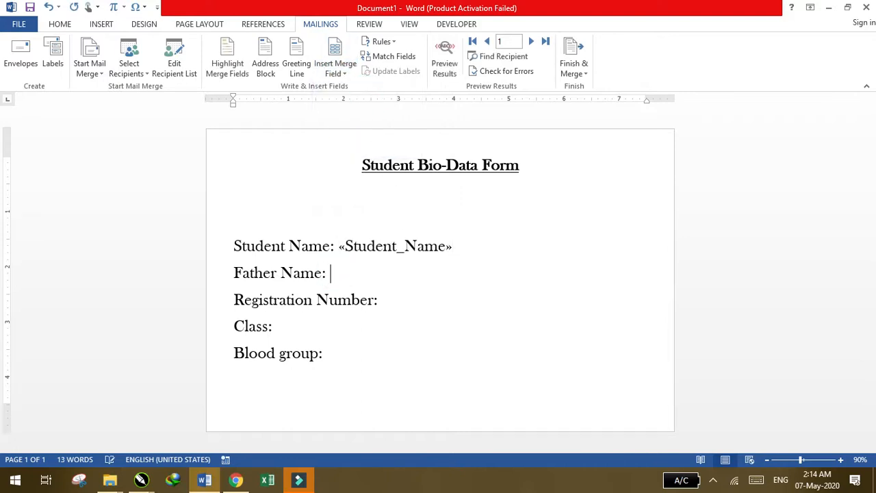
pyautogui.click(344, 75)
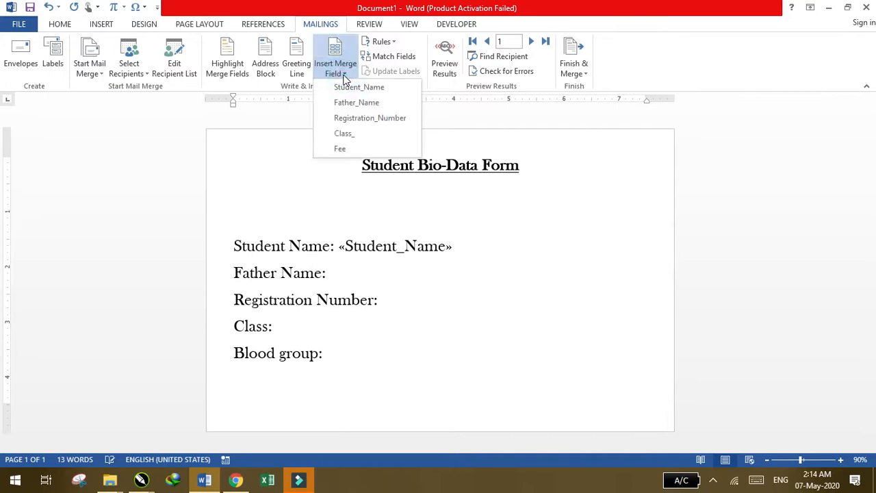
pyautogui.click(363, 105)
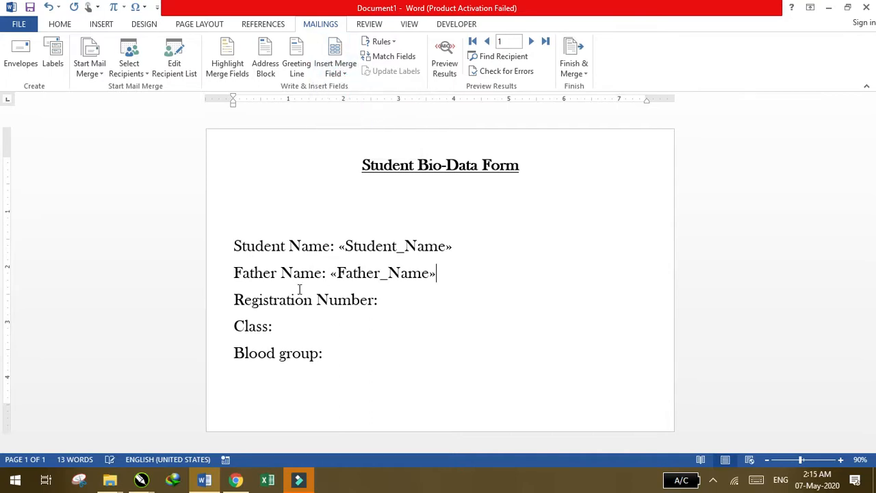
pyautogui.click(278, 274)
pyautogui.write("'s")
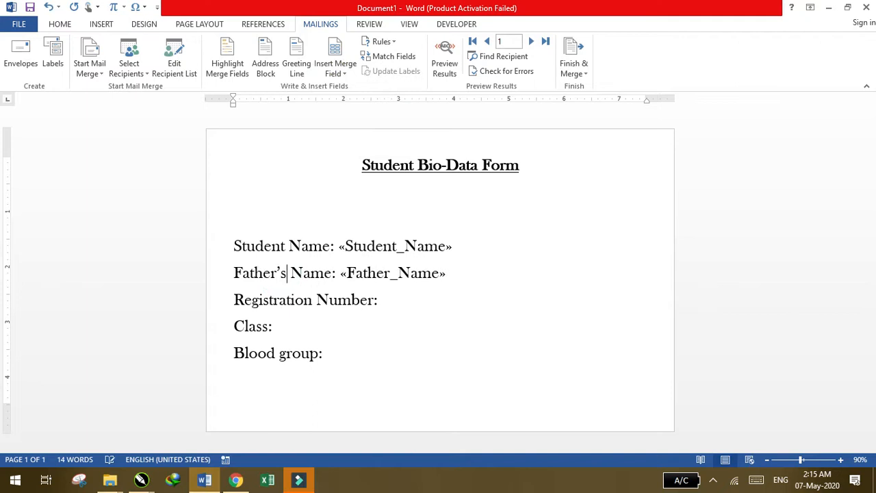
pyautogui.press('BackSpace')
# Insert Registration_Number, Class_ after Class:, and Fee after Blood group:
pyautogui.click(399, 299)
pyautogui.click(337, 71)
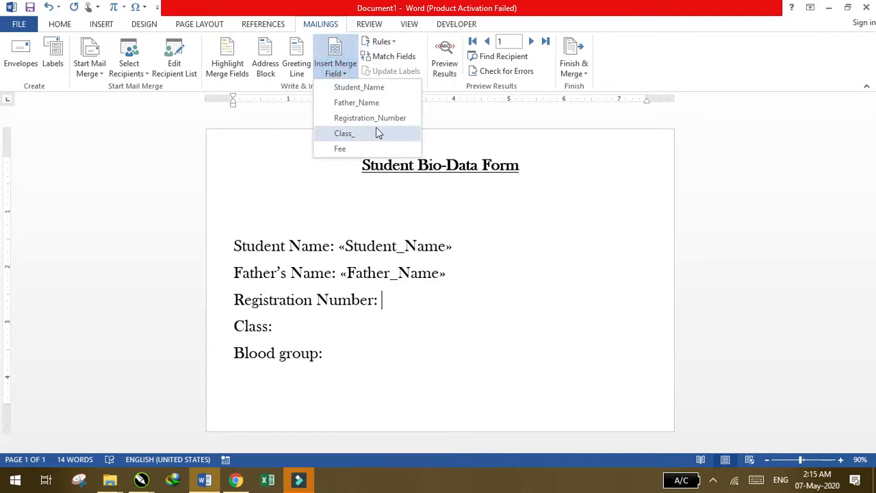
pyautogui.click(377, 116)
pyautogui.click(308, 328)
pyautogui.click(339, 72)
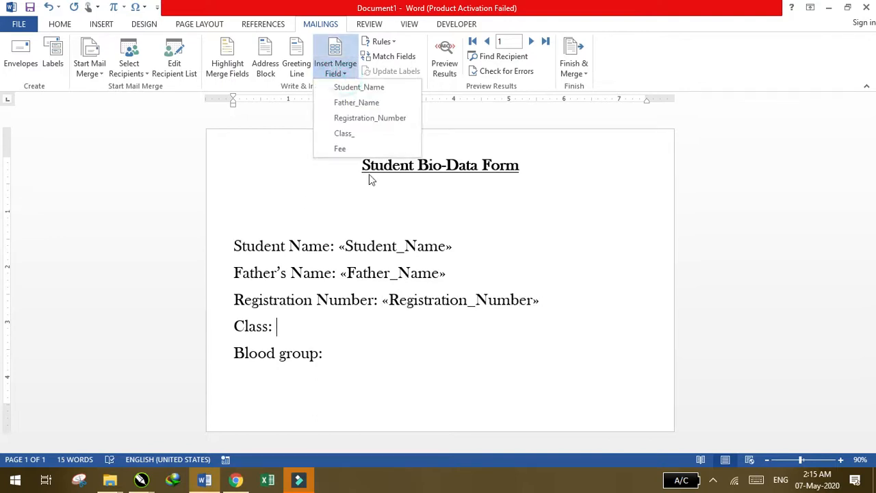
pyautogui.click(361, 141)
pyautogui.click(348, 354)
pyautogui.click(336, 74)
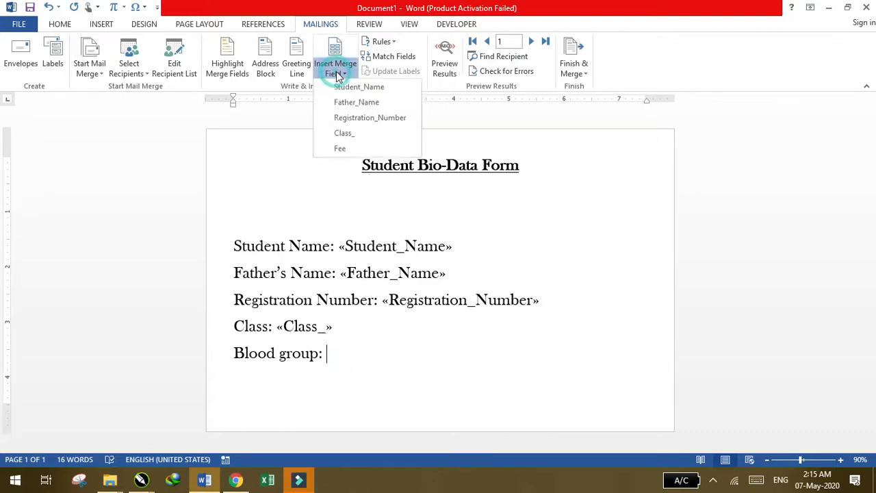
pyautogui.click(379, 150)
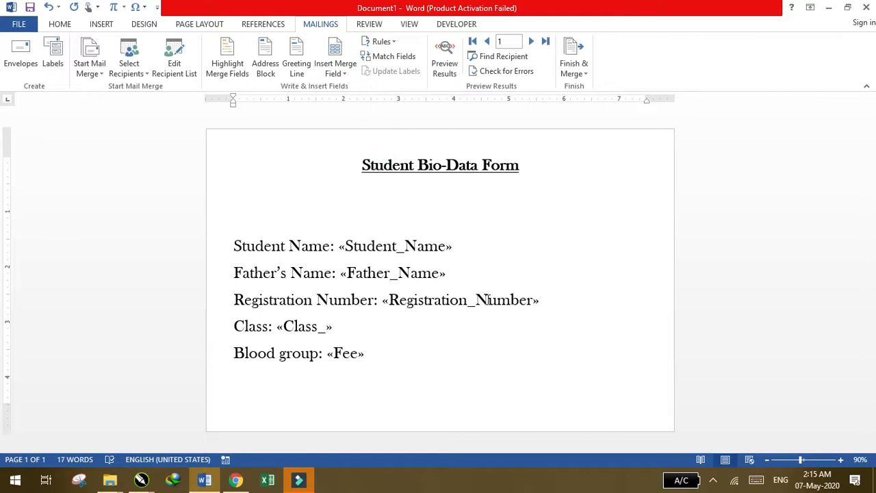
# Make the Student_Name, Father_Name, Registration_Number and Class_ fields bold and underlined
pyautogui.moveTo(473, 242); pyautogui.dragTo(340, 246)
pyautogui.hotkey('ctrl', 'b')
pyautogui.hotkey('ctrl', 'u')
pyautogui.moveTo(463, 272); pyautogui.dragTo(344, 276)
pyautogui.hotkey('ctrl', 'b')
pyautogui.hotkey('ctrl', 'u')
pyautogui.moveTo(541, 300); pyautogui.dragTo(385, 304)
pyautogui.hotkey('ctrl', 'b')
pyautogui.hotkey('ctrl', 'u')
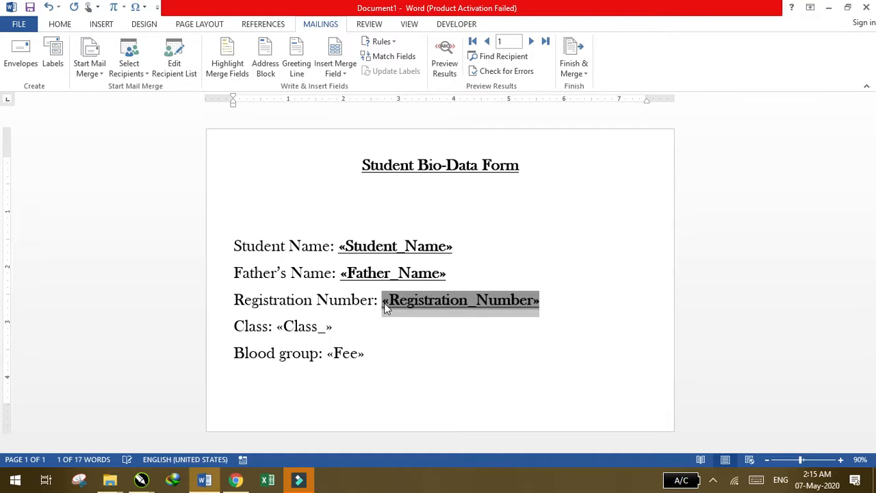
pyautogui.moveTo(336, 331); pyautogui.dragTo(298, 328)
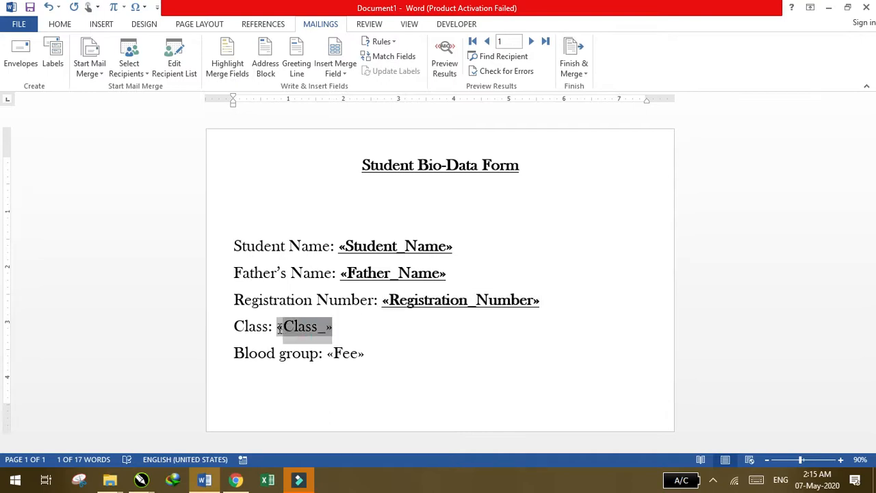
pyautogui.hotkey('ctrl', 'b')
pyautogui.hotkey('ctrl', 'u')
# Add Rs/- after the Fee field and preview the first student's record
pyautogui.moveTo(385, 362); pyautogui.dragTo(329, 363)
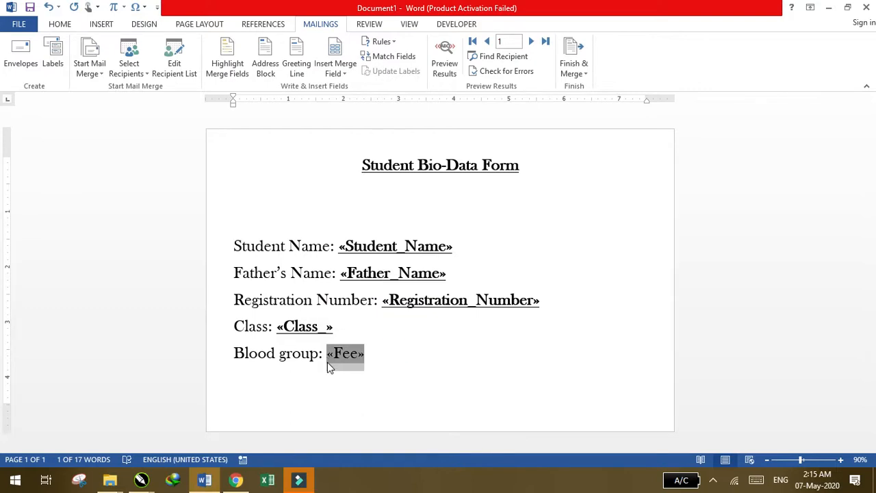
pyautogui.click(377, 358)
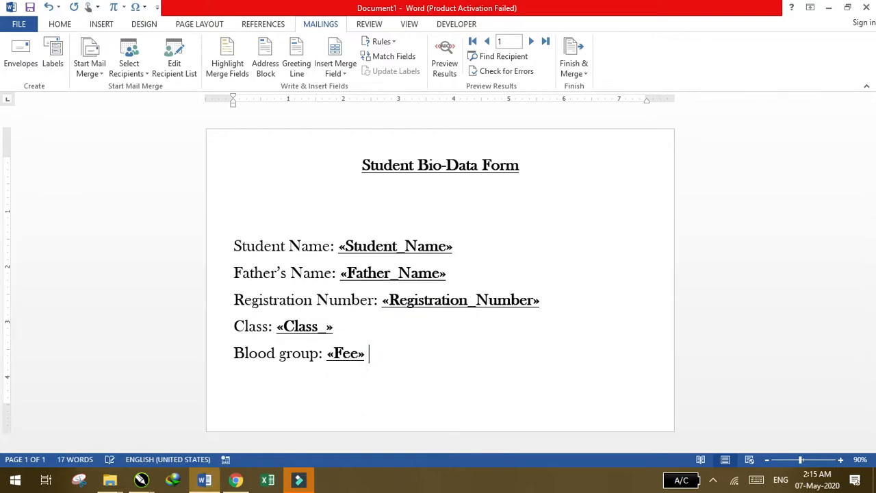
pyautogui.write('Rs/-')
pyautogui.click(441, 361)
pyautogui.click(452, 72)
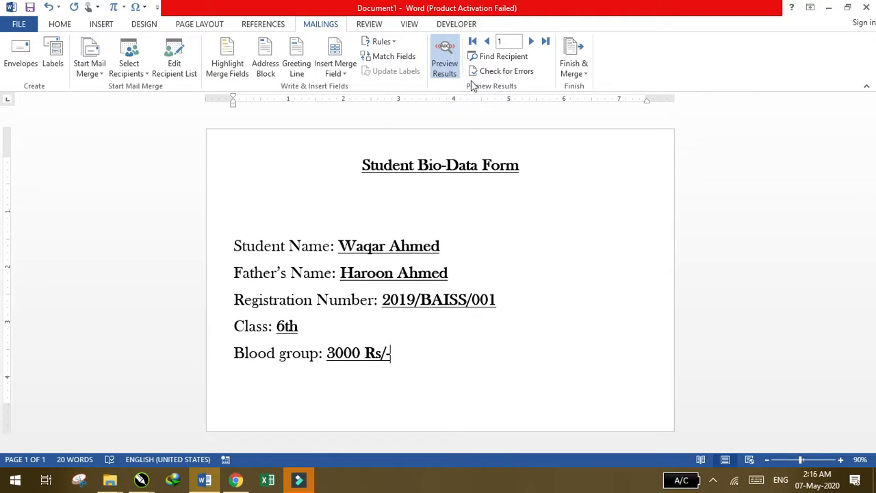
# Turn off the preview and merge All records into a new editable document
pyautogui.click(452, 69)
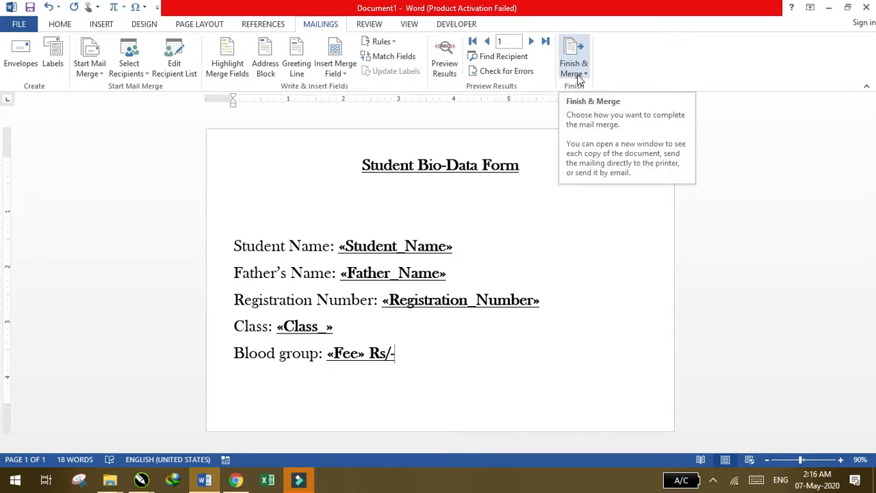
pyautogui.click(579, 79)
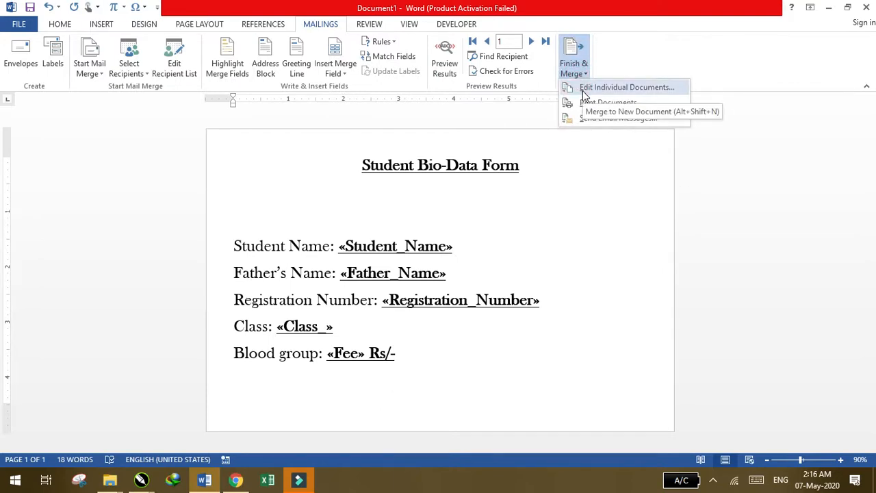
pyautogui.click(584, 94)
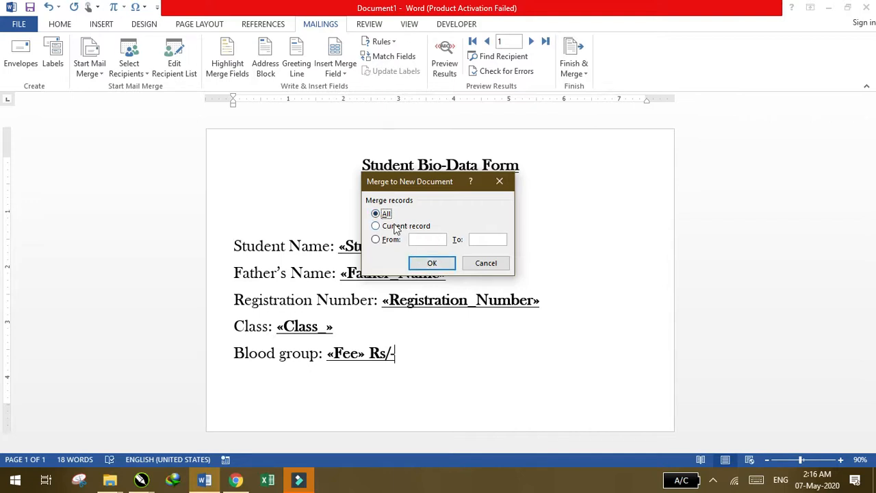
pyautogui.click(403, 228)
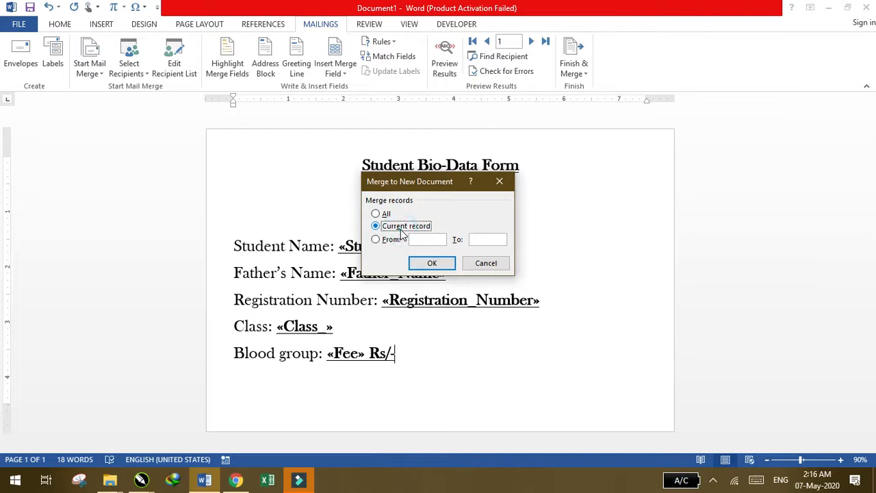
pyautogui.click(384, 243)
pyautogui.click(376, 214)
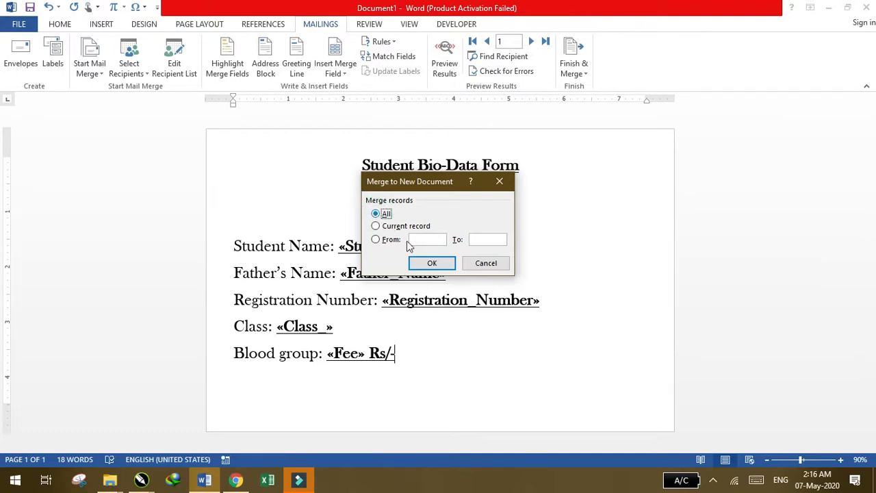
pyautogui.click(431, 263)
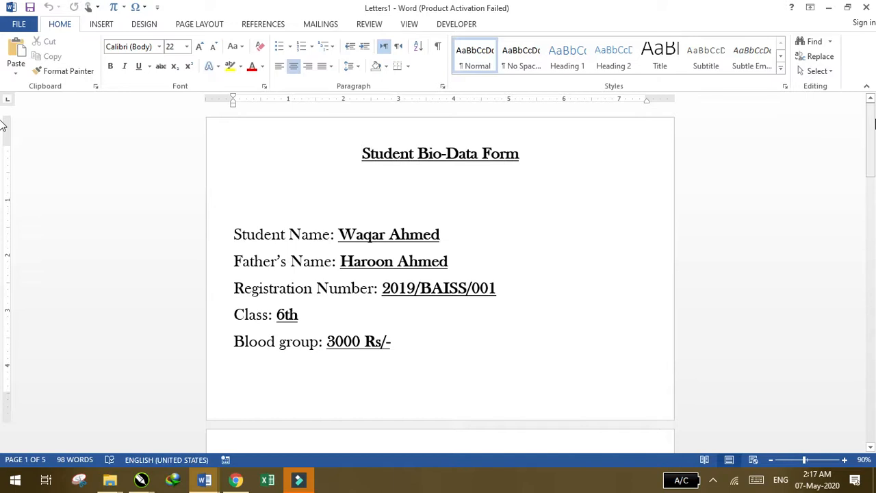
# Scroll through the merged Letters1 pages, then close it without saving
pyautogui.moveTo(873, 122); pyautogui.dragTo(874, 404)
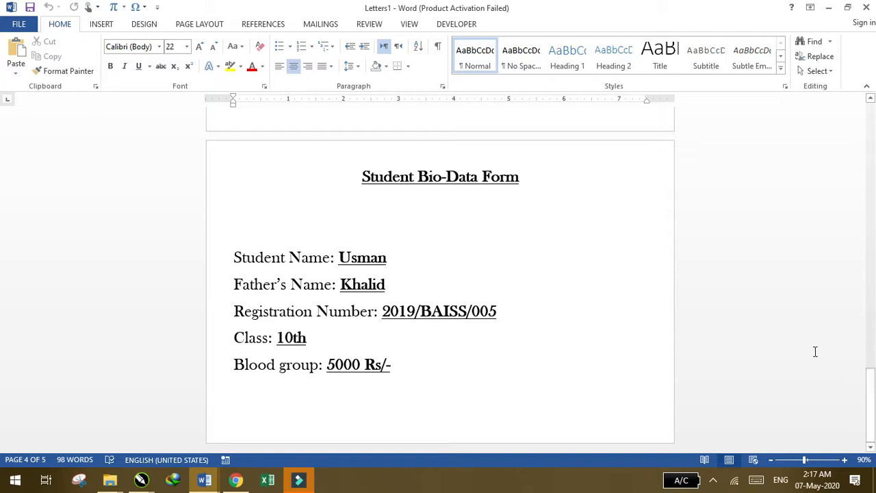
pyautogui.moveTo(875, 404); pyautogui.dragTo(874, 113)
pyautogui.moveTo(649, 12); pyautogui.dragTo(527, 45)
pyautogui.click(749, 33)
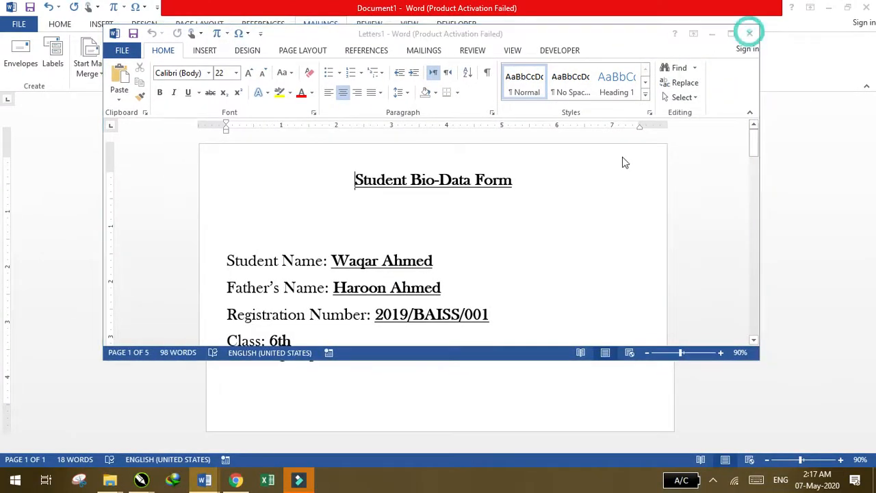
pyautogui.click(438, 261)
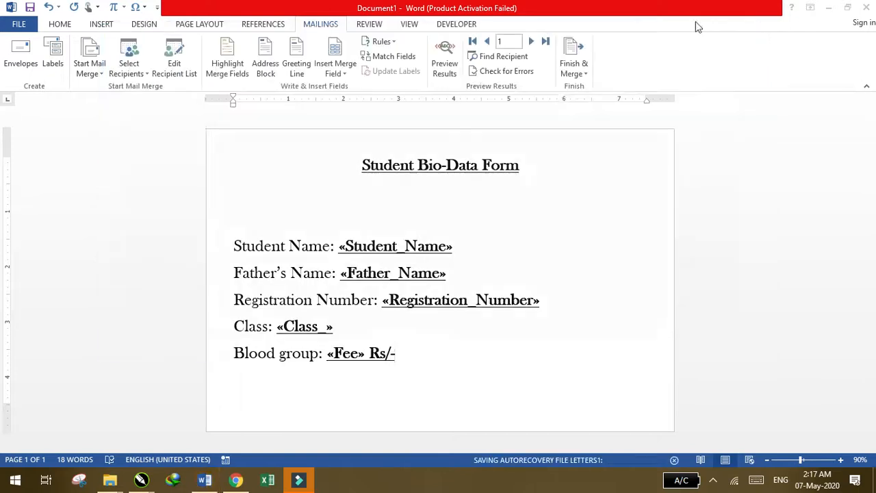
# Start printing the merged forms from Finish & Merge, then cancel it
pyautogui.click(576, 76)
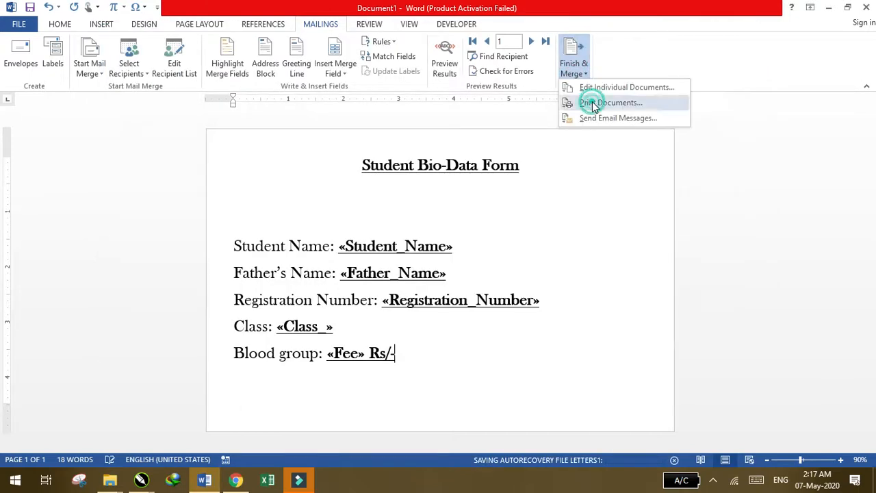
pyautogui.click(591, 102)
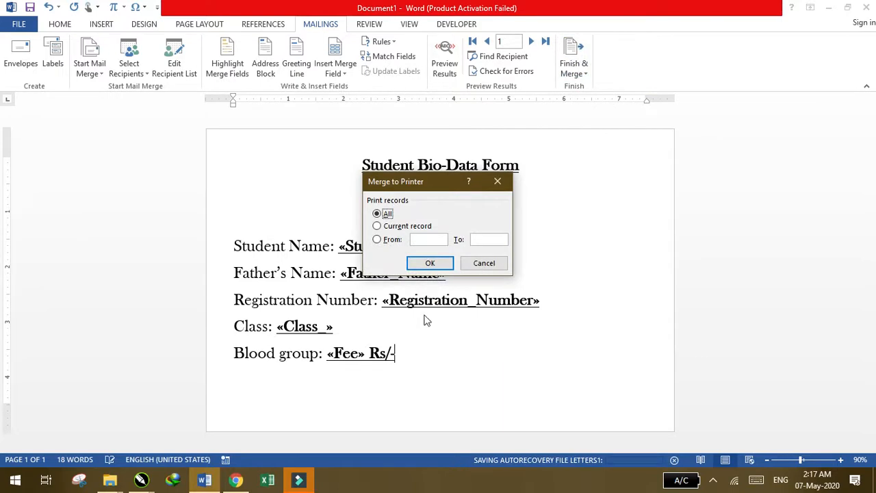
pyautogui.click(475, 267)
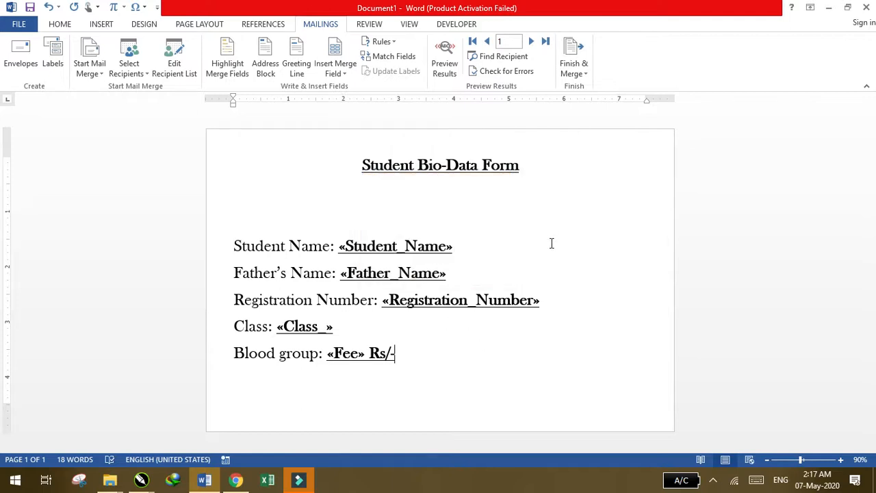
# Merge all records into a new editable document, Letters2
pyautogui.click(584, 72)
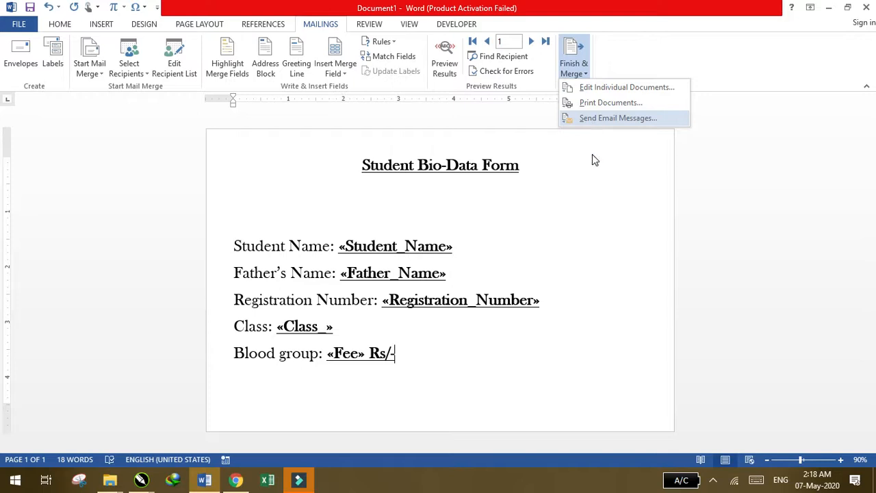
pyautogui.click(612, 90)
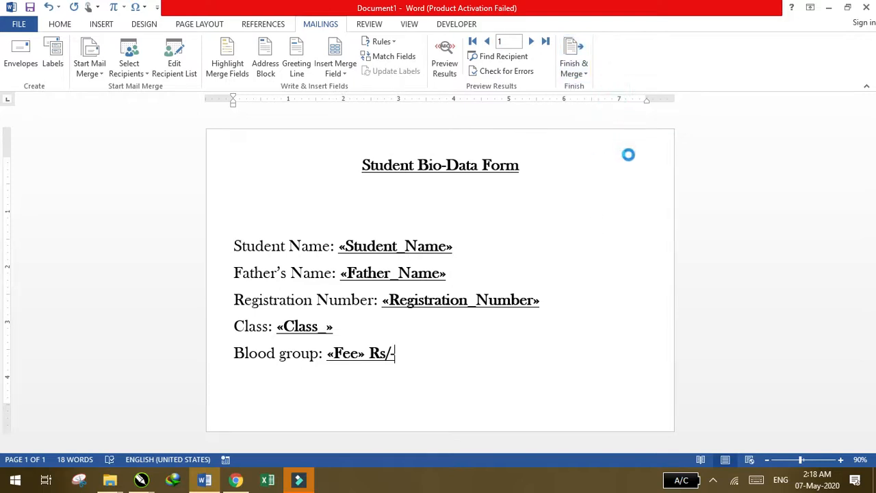
pyautogui.click(426, 264)
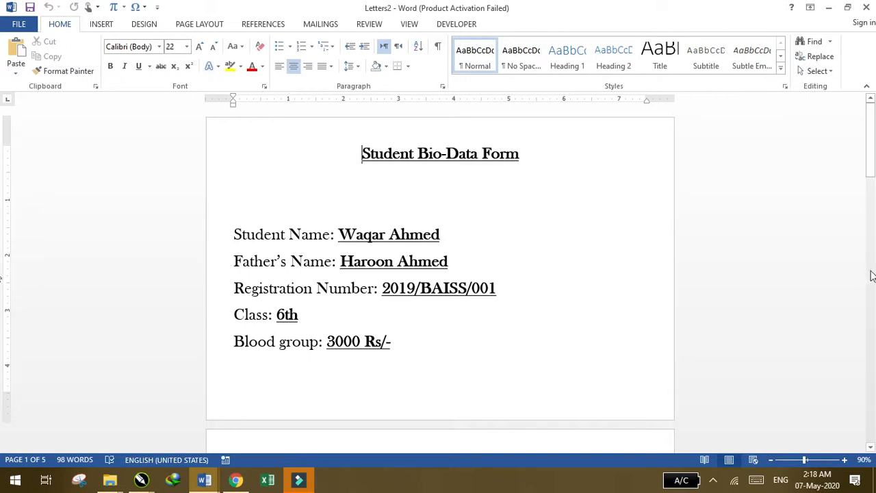
pyautogui.moveTo(873, 157); pyautogui.dragTo(857, 121)
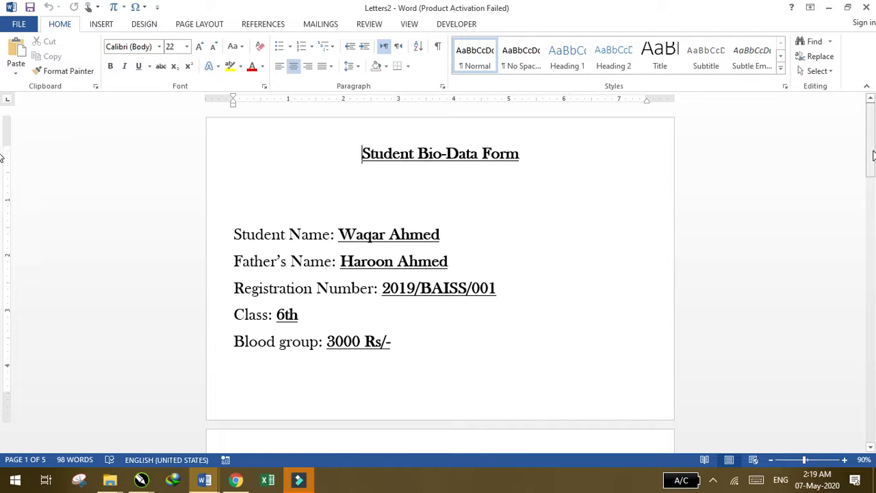
pyautogui.click(714, 480)
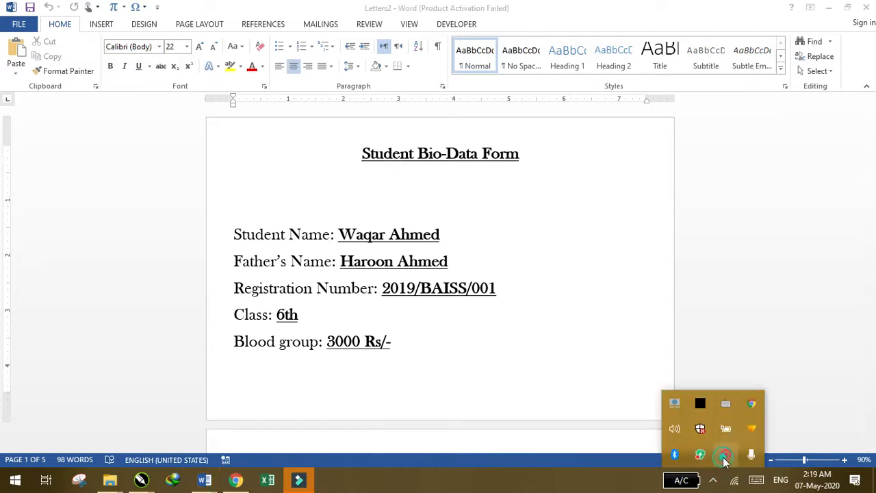
pyautogui.rightClick(726, 429)
pyautogui.click(760, 466)
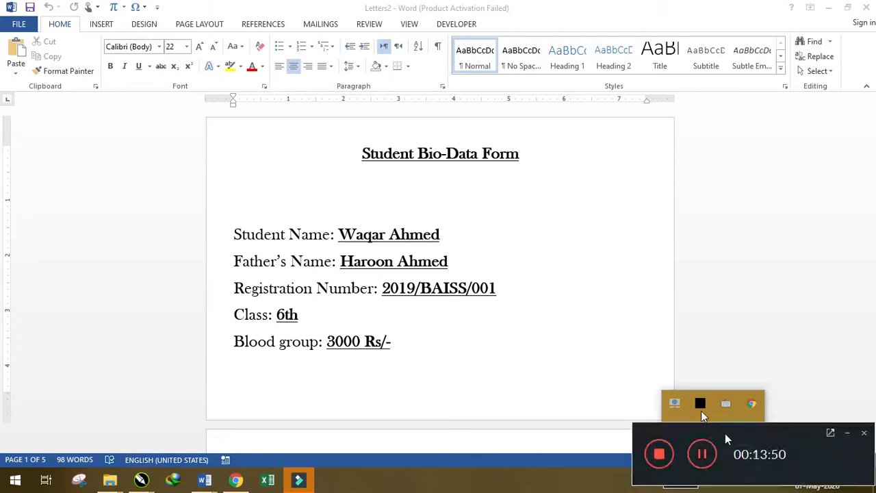